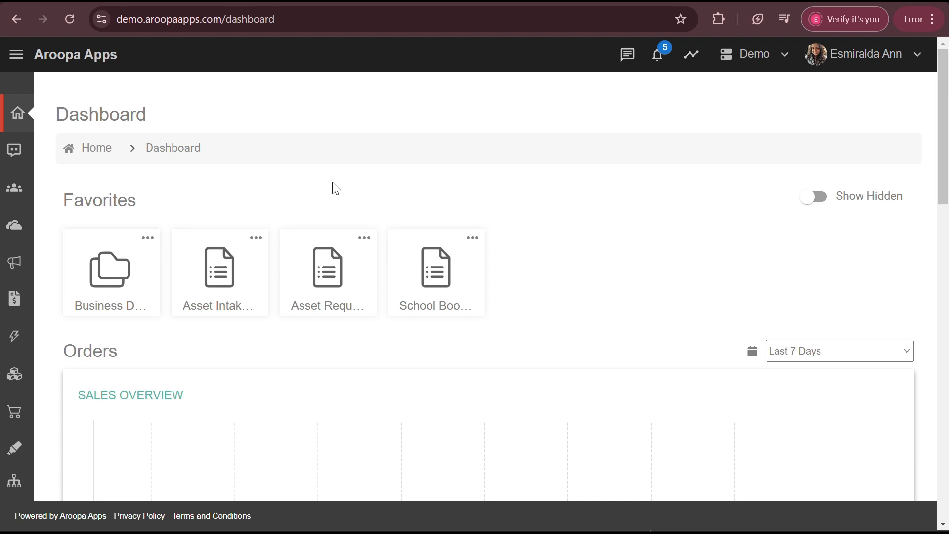
Step: Go to the CRM opportunities list and start creating a new opportunity
click(17, 62)
scroll(94, 323, down, 6)
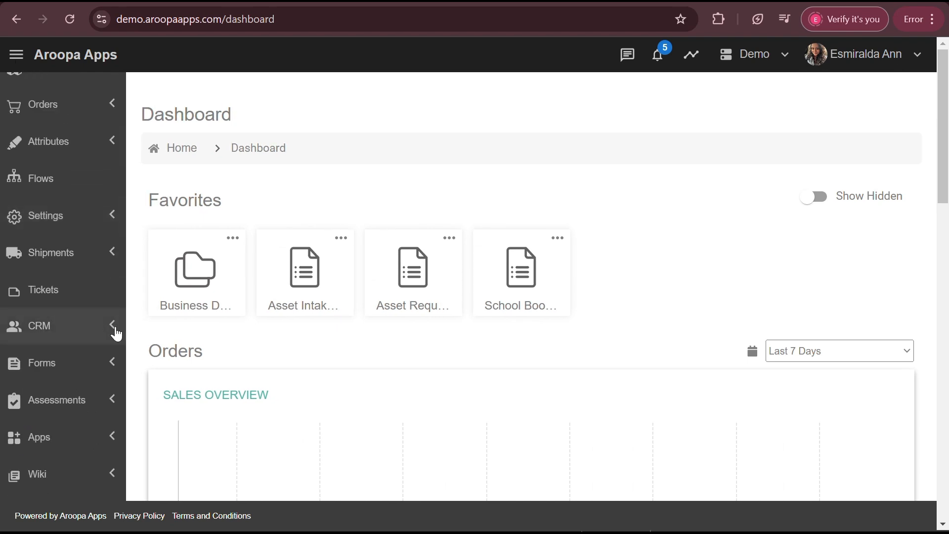
click(116, 334)
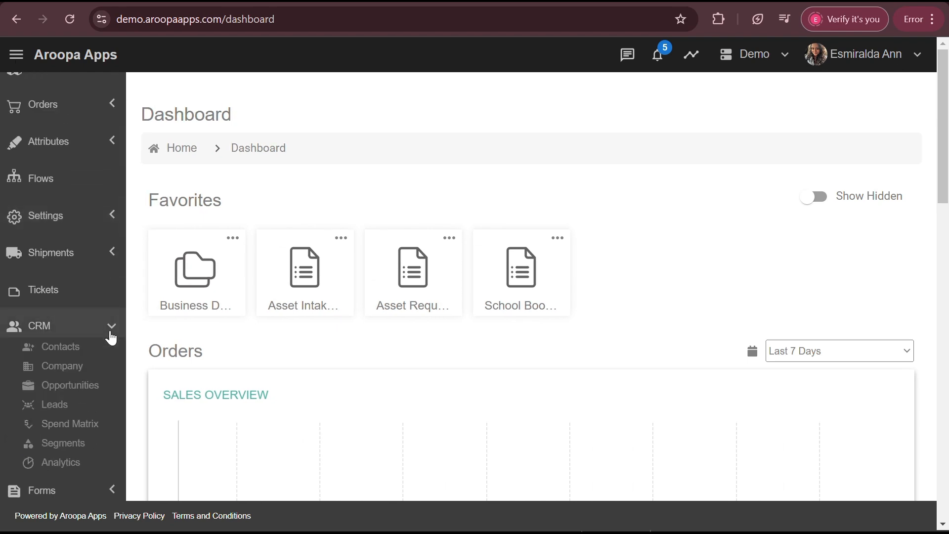
click(87, 395)
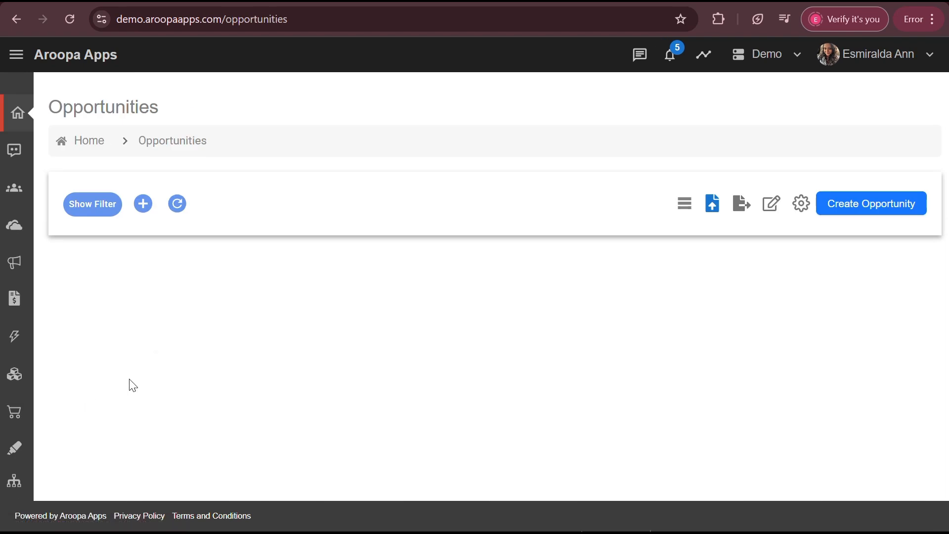
click(866, 214)
Step: Examine the fields of the new opportunity form, from the title and company through the description and attachments
scroll(866, 214, down, 5)
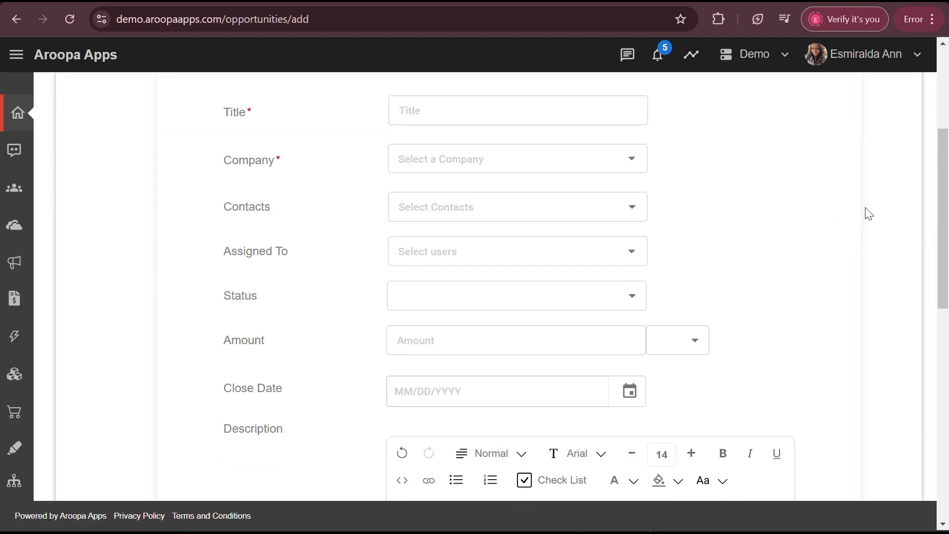
scroll(868, 214, up, 4)
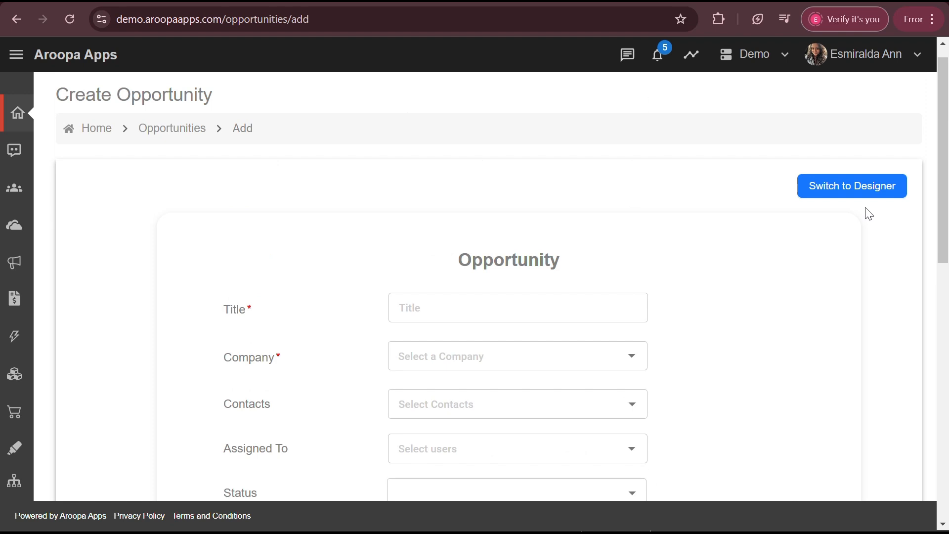
scroll(868, 213, down, 5)
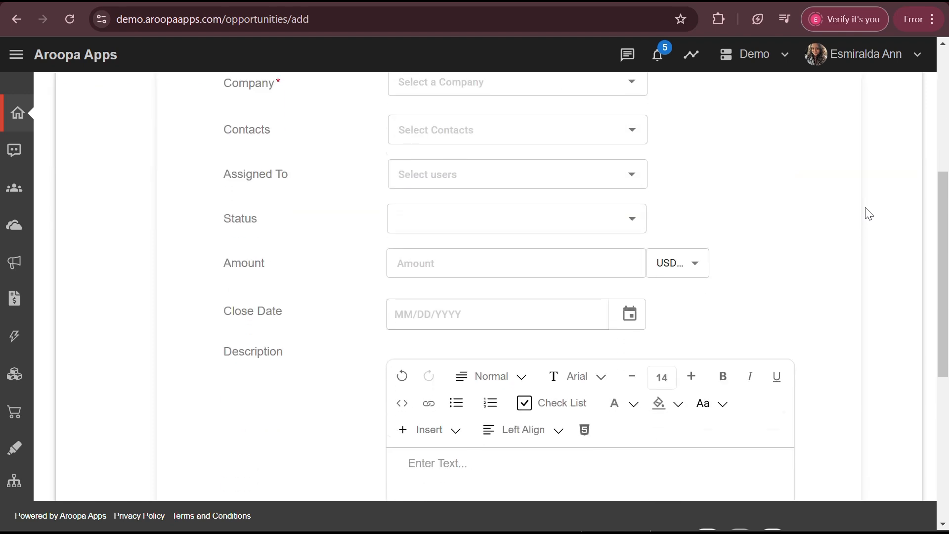
scroll(868, 214, down, 5)
scroll(868, 213, down, 2)
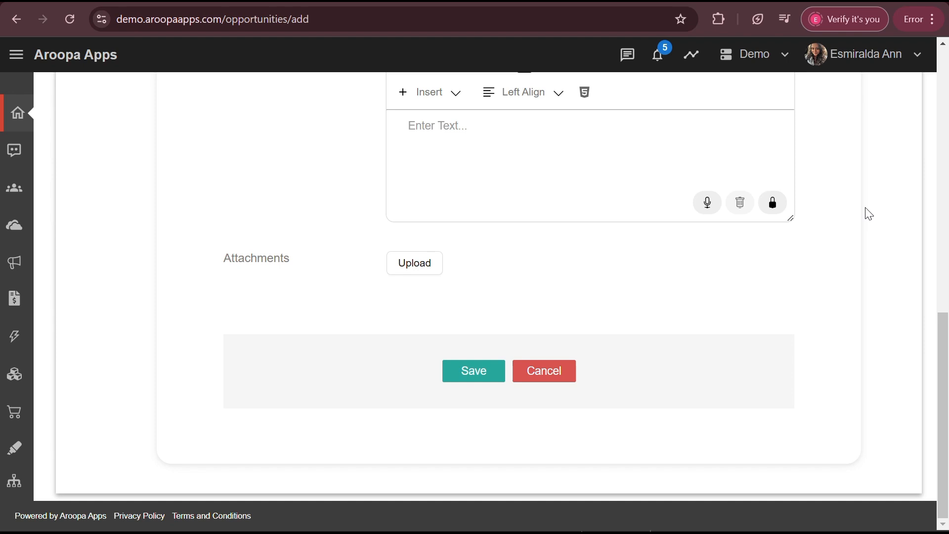
scroll(868, 214, up, 5)
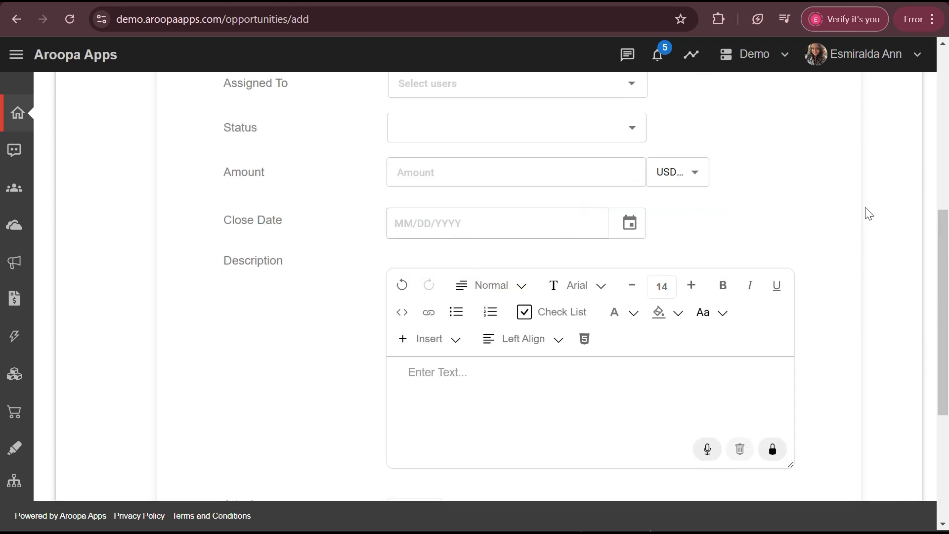
scroll(869, 213, up, 3)
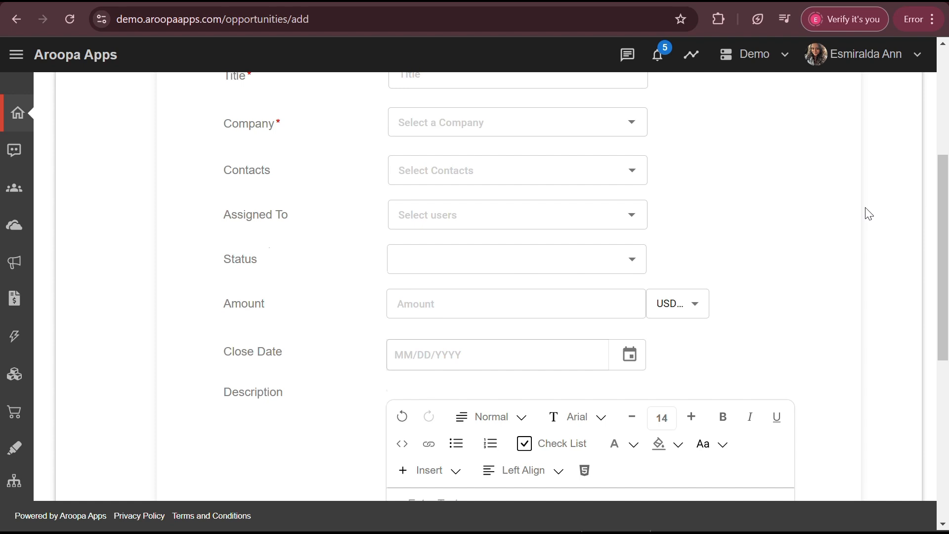
scroll(864, 212, up, 2)
scroll(770, 329, down, 3)
scroll(769, 329, down, 2)
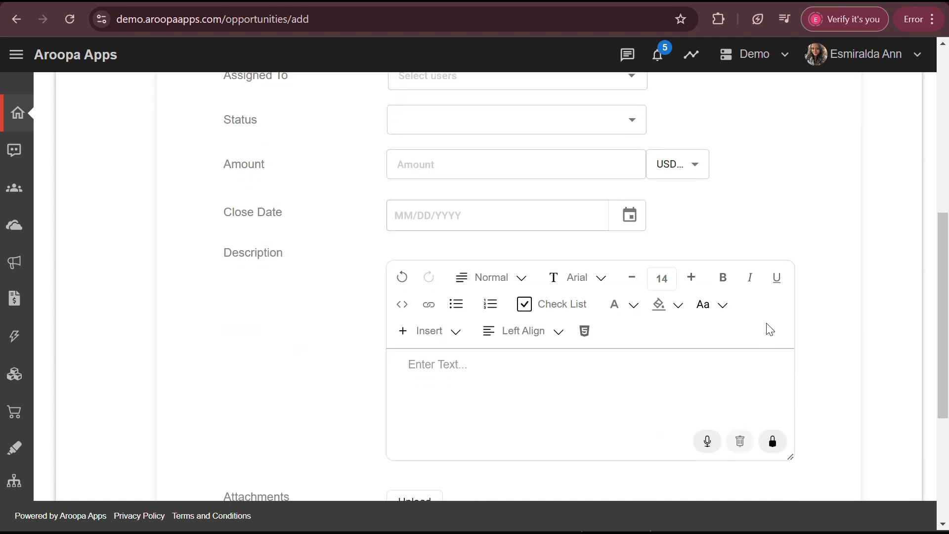
scroll(770, 330, down, 4)
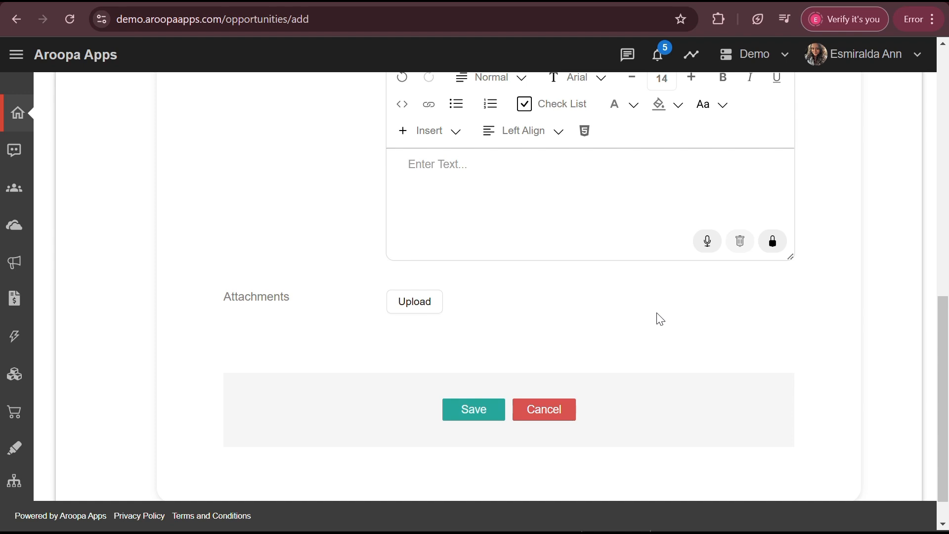
scroll(661, 319, up, 7)
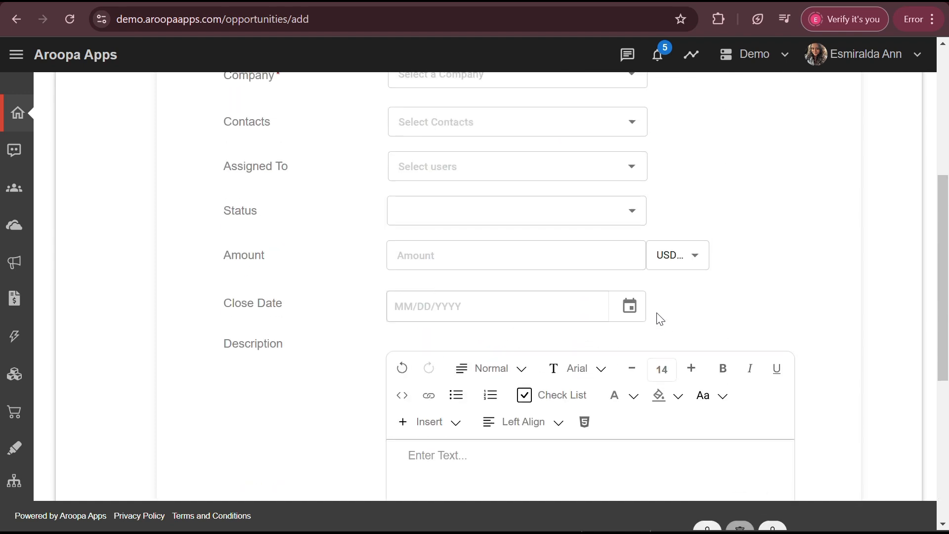
scroll(660, 319, up, 3)
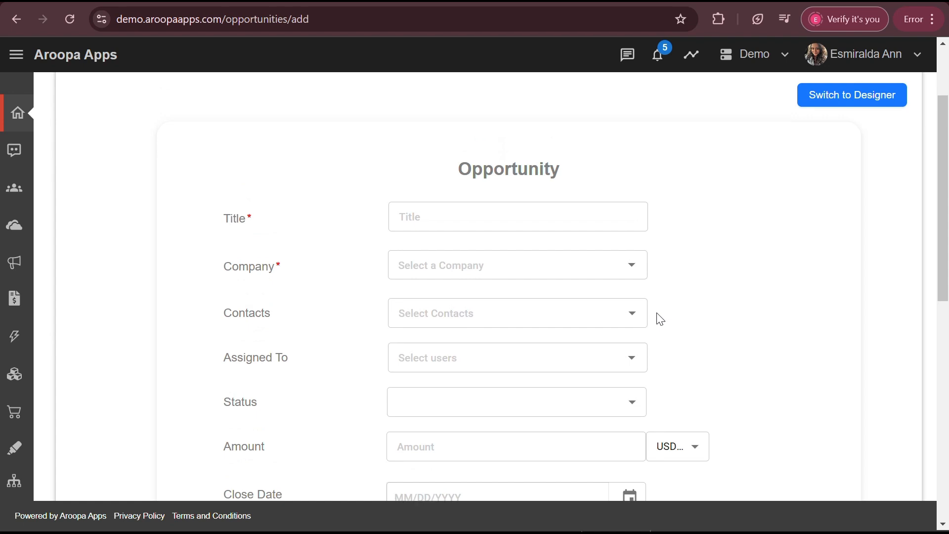
Step: Add a Next Step select field with options Arrange Meeting, Assign Task and Create strategies in the opportunity form designer, and save the form
click(873, 111)
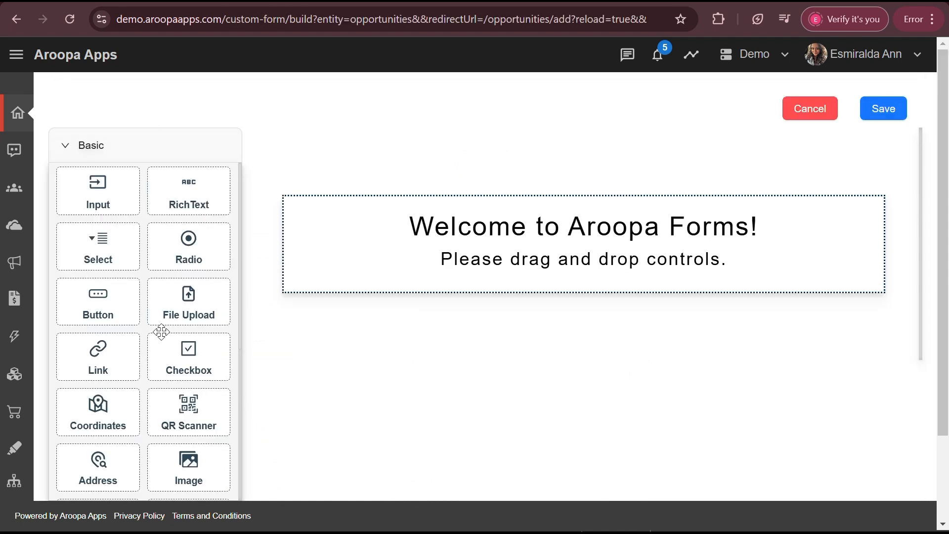
scroll(161, 331, down, 5)
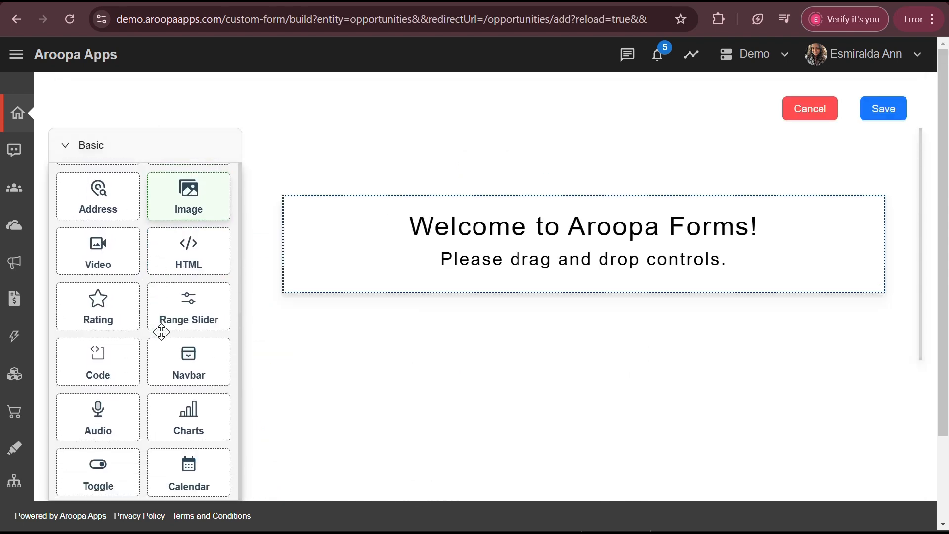
scroll(161, 332, down, 2)
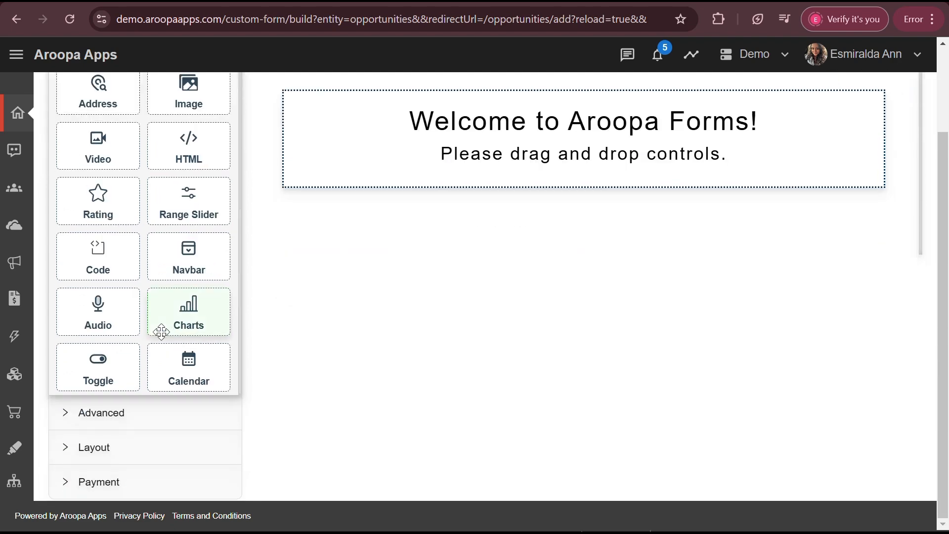
scroll(161, 331, up, 7)
drag(97, 242, 341, 198)
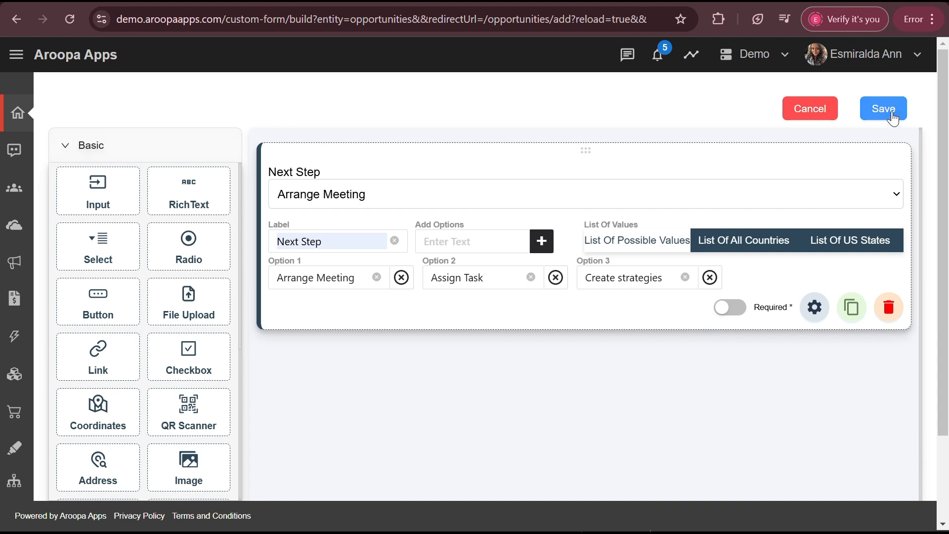
click(884, 108)
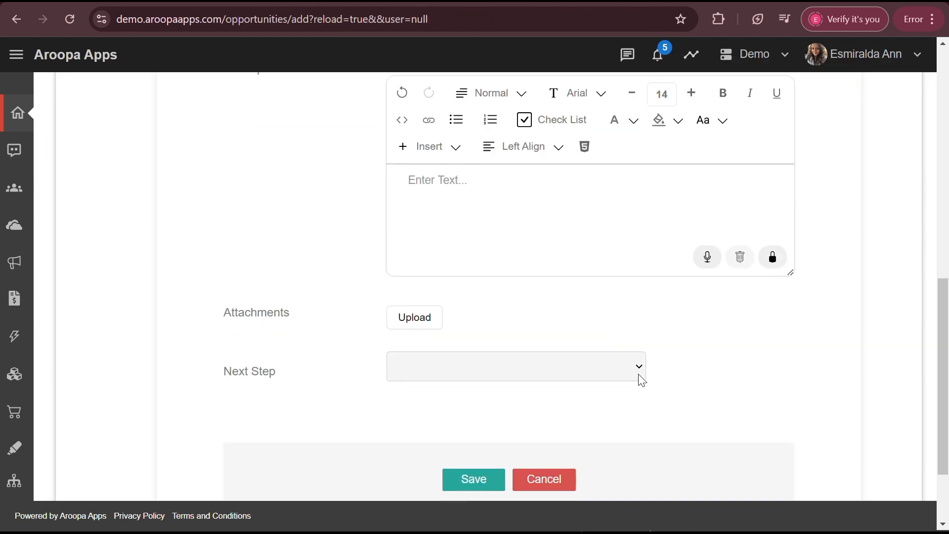
click(639, 378)
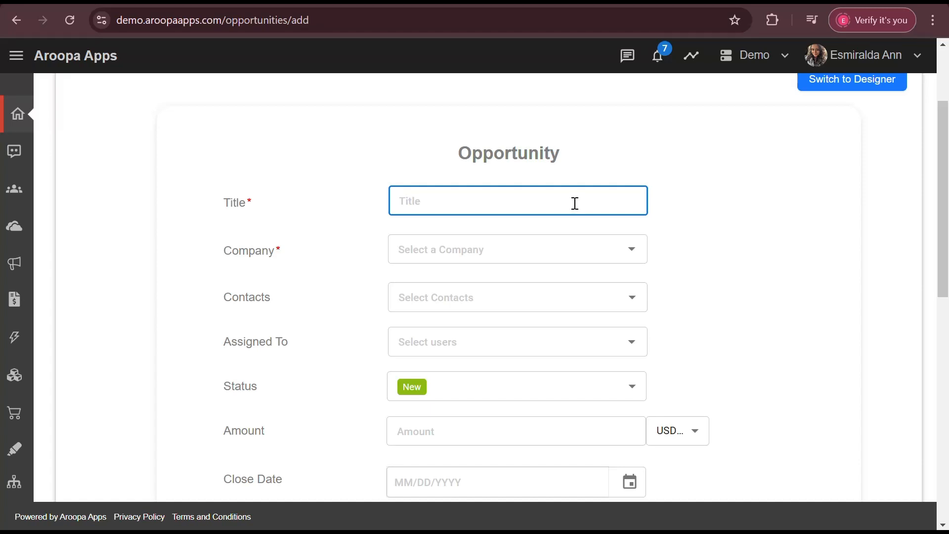
Step: Title the new opportunity "Demo Opportunity" and set its company to "Demo Opportunity 1"
text(D)
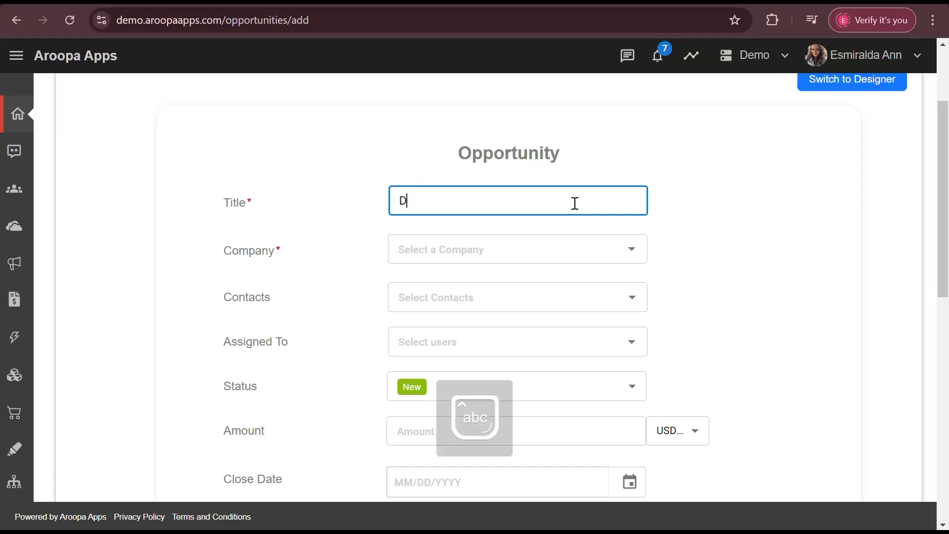
text(emo Opportunity)
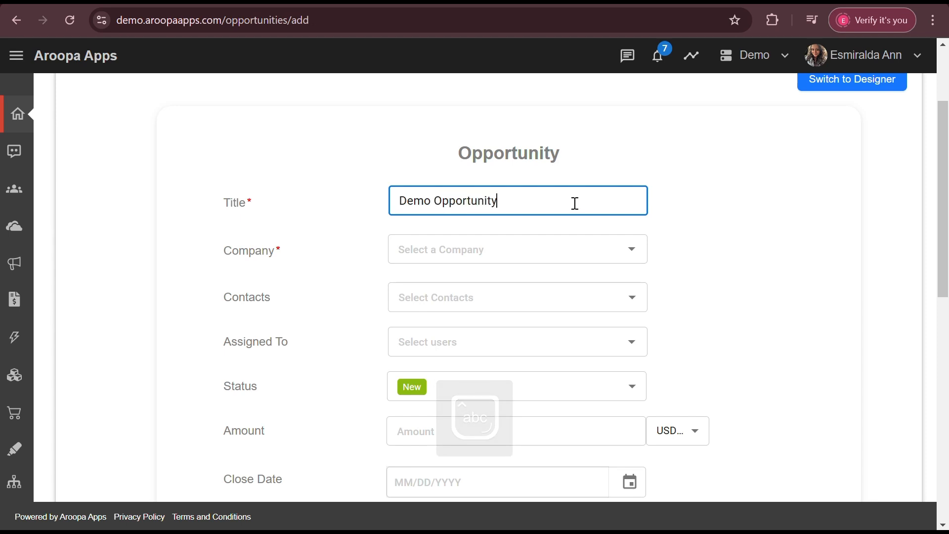
click(559, 237)
text(Demo Opportunity 1)
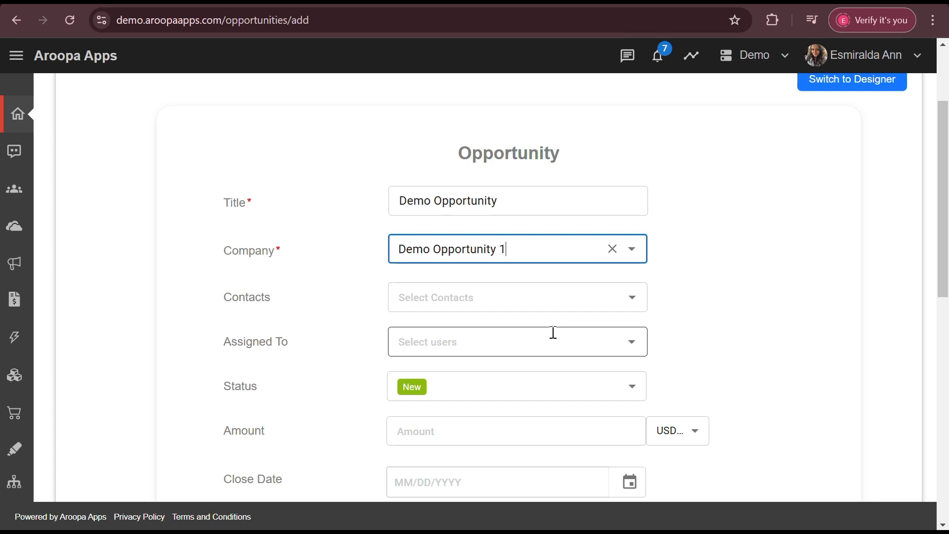
click(674, 330)
scroll(642, 311, down, 2)
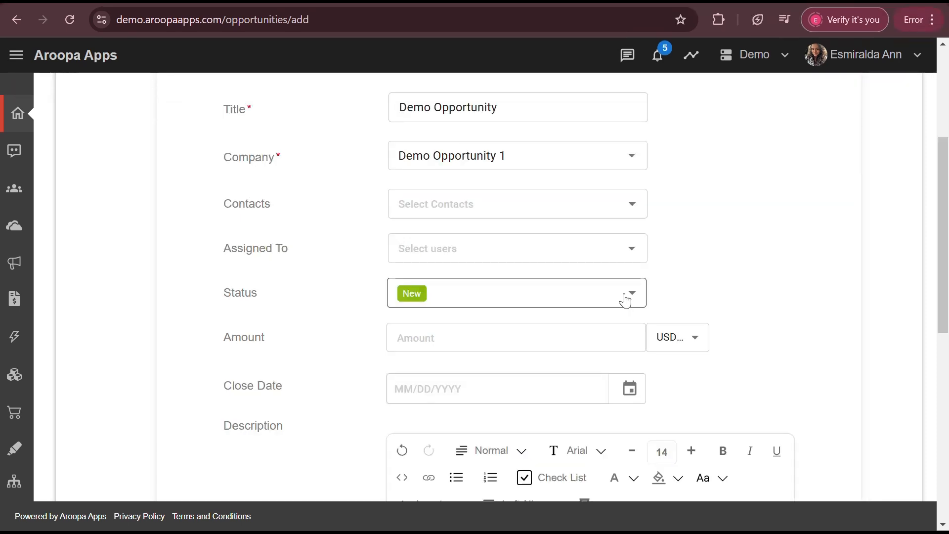
Step: View the available status choices, set the next step to Arrange Meeting, and save the opportunity
click(626, 300)
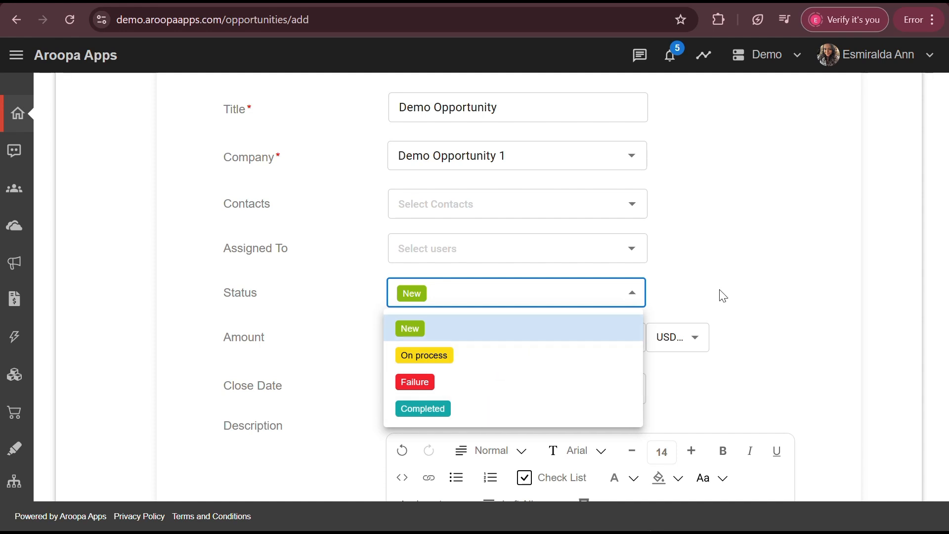
scroll(692, 321, down, 7)
click(606, 382)
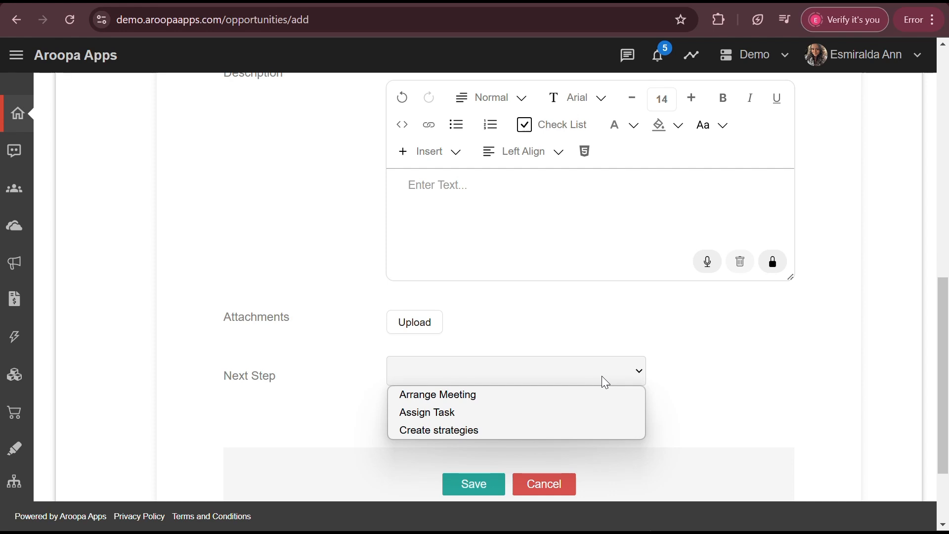
click(485, 395)
scroll(465, 430, down, 1)
click(461, 428)
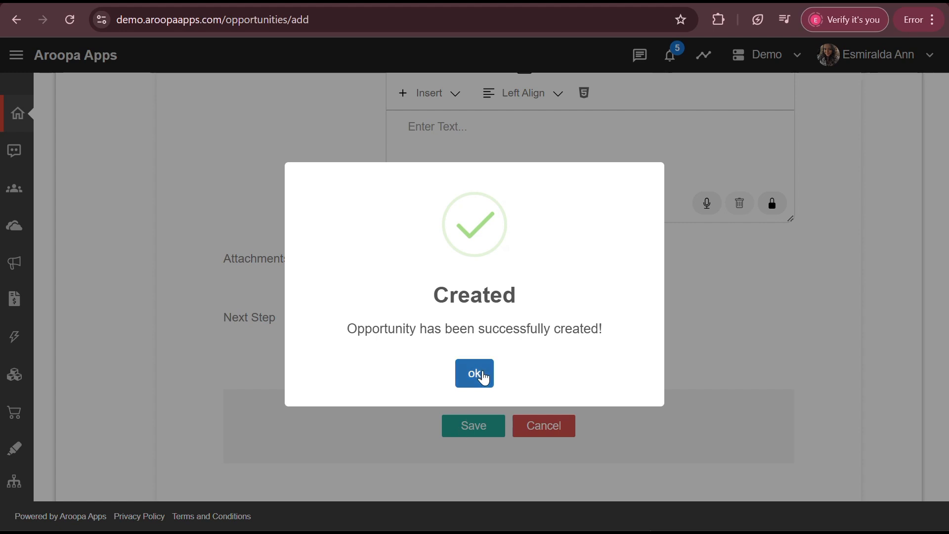
click(483, 375)
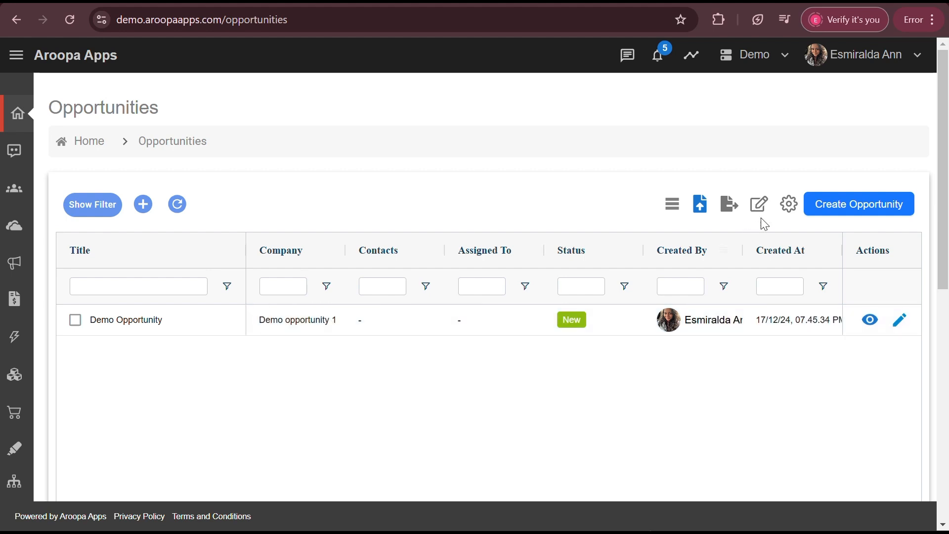
Step: Create an opportunity status named "New" with background color #8BBB11 in the opportunities settings
click(789, 204)
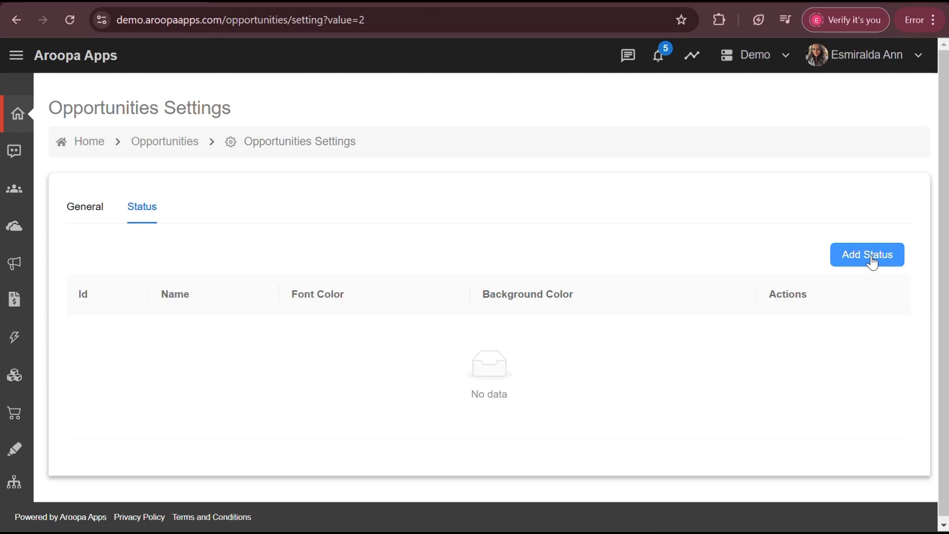
click(872, 262)
text(New)
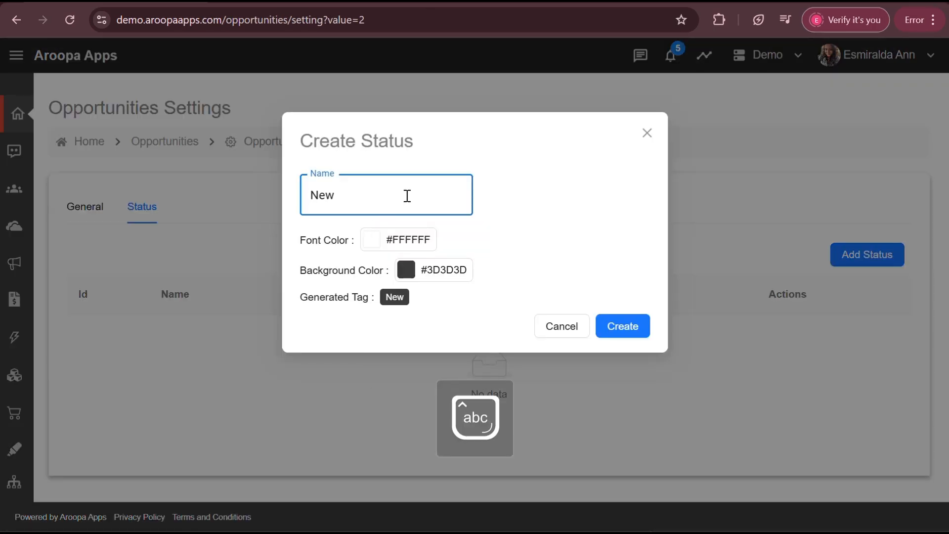
click(410, 272)
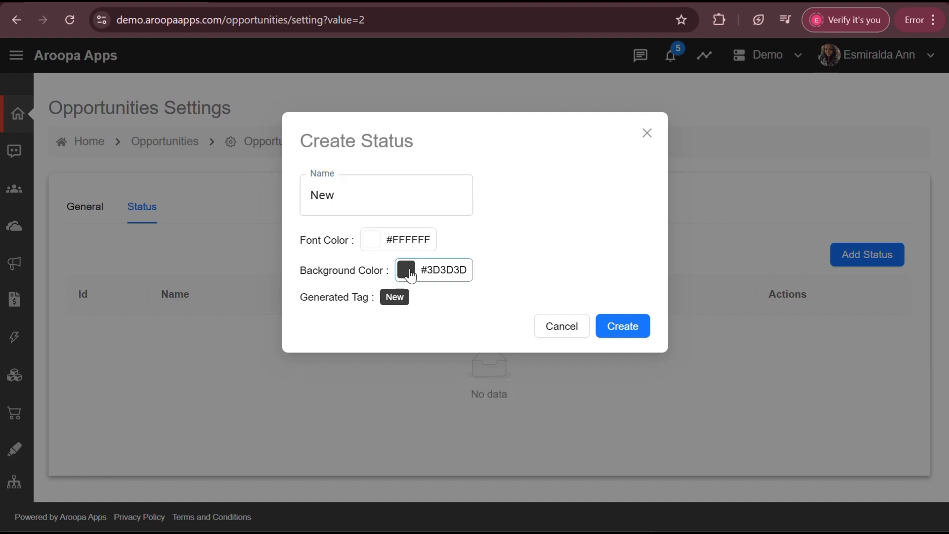
click(546, 351)
click(545, 249)
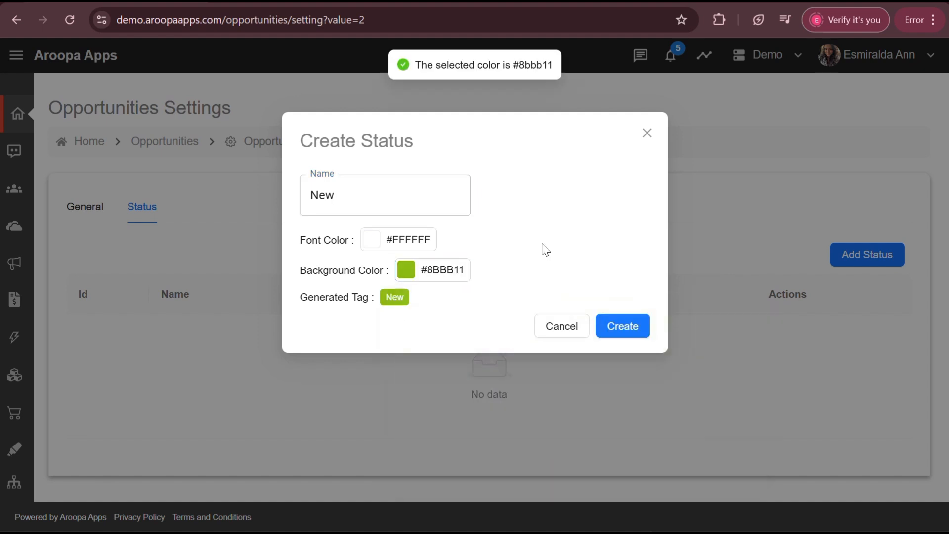
click(628, 330)
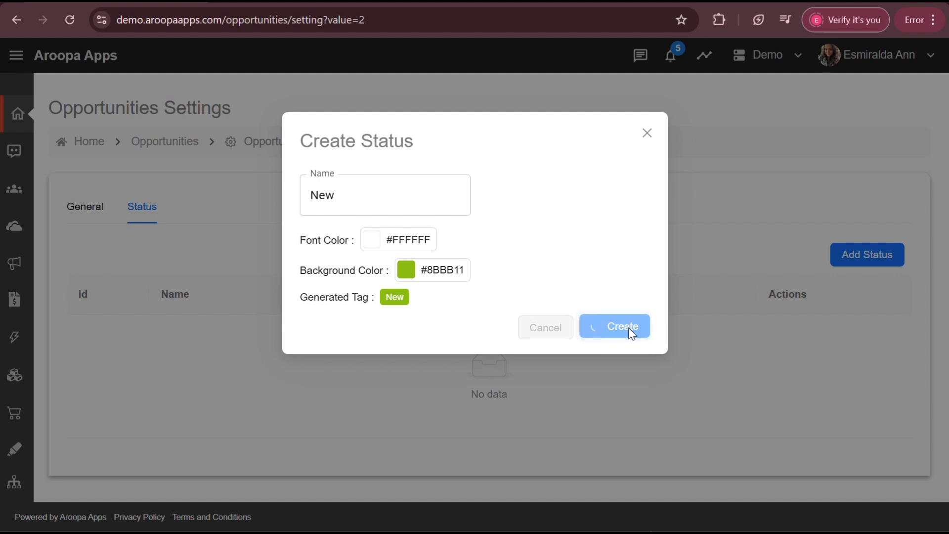
Step: Set the default status to New and the default completed status to Completed in the general opportunities settings
scroll(639, 329, down, 3)
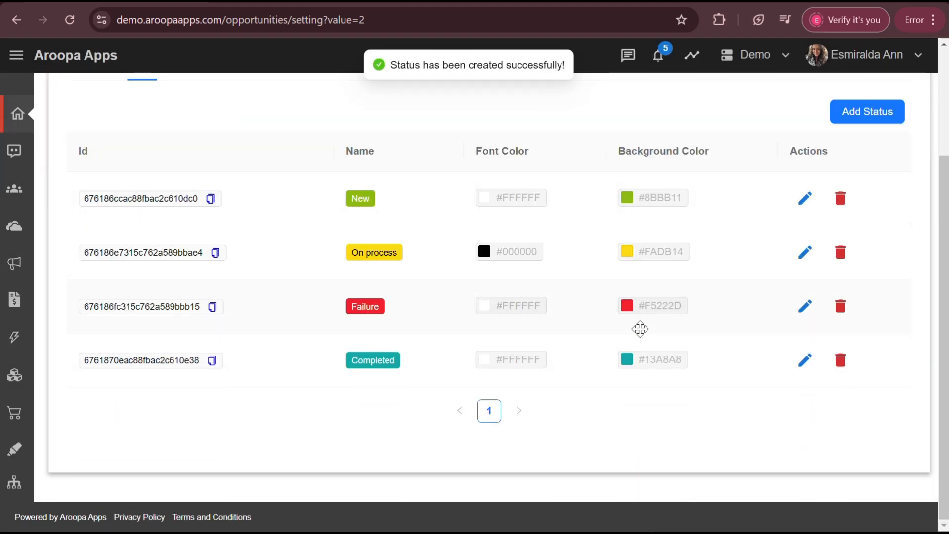
scroll(639, 328, up, 3)
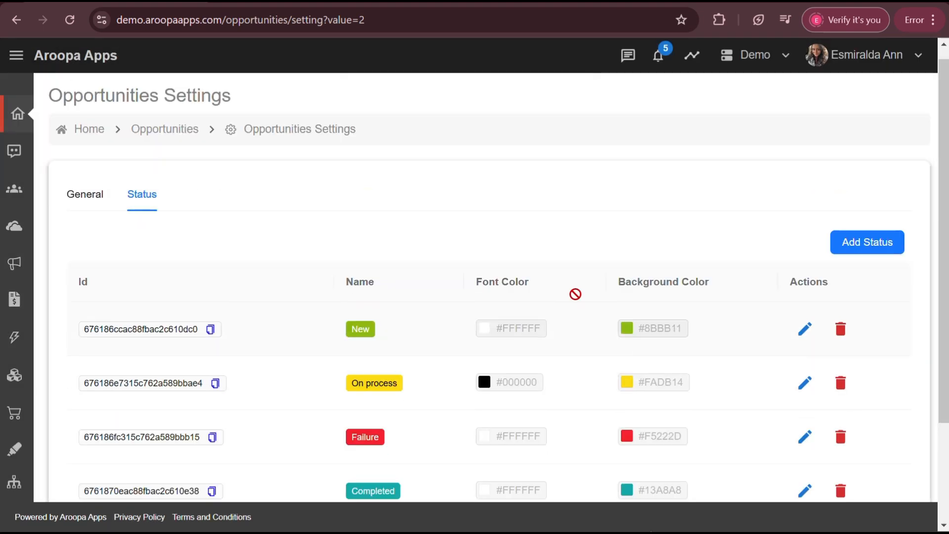
click(81, 205)
click(81, 205)
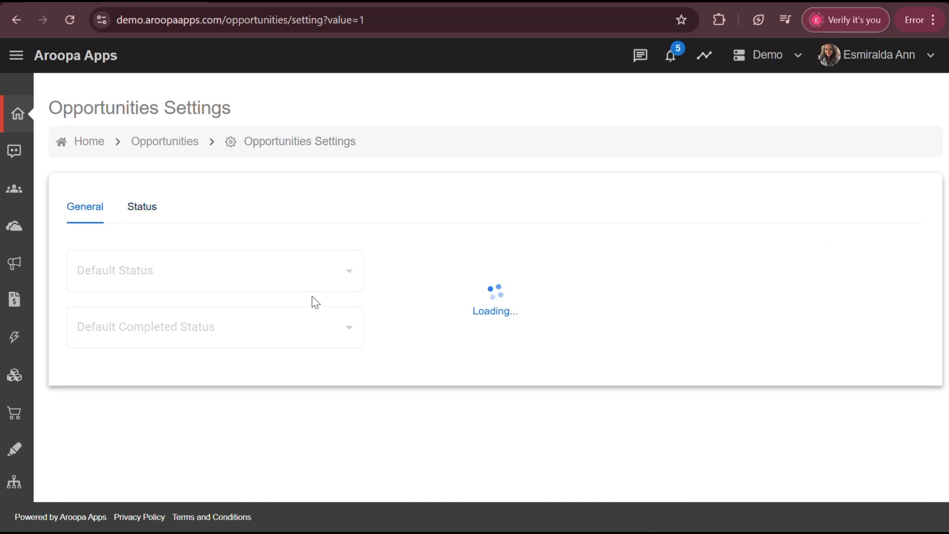
click(313, 275)
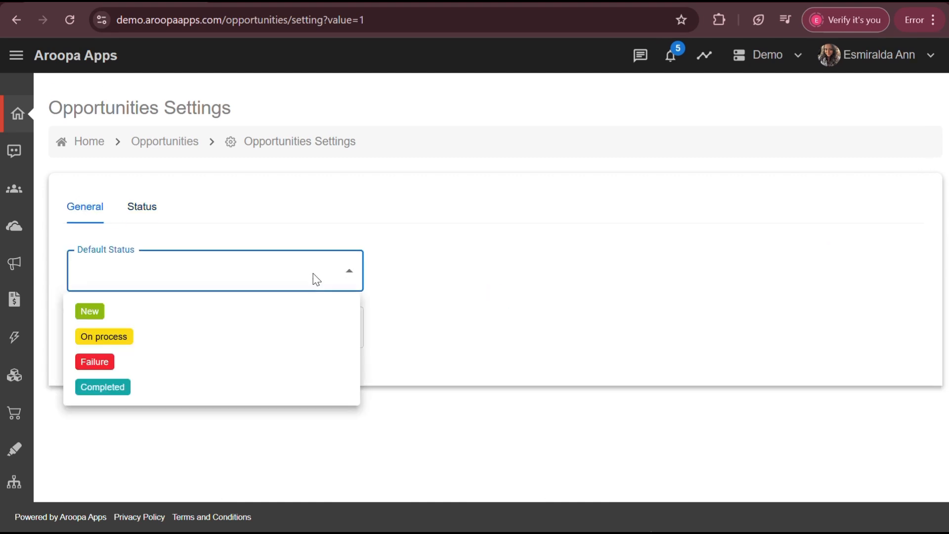
click(90, 312)
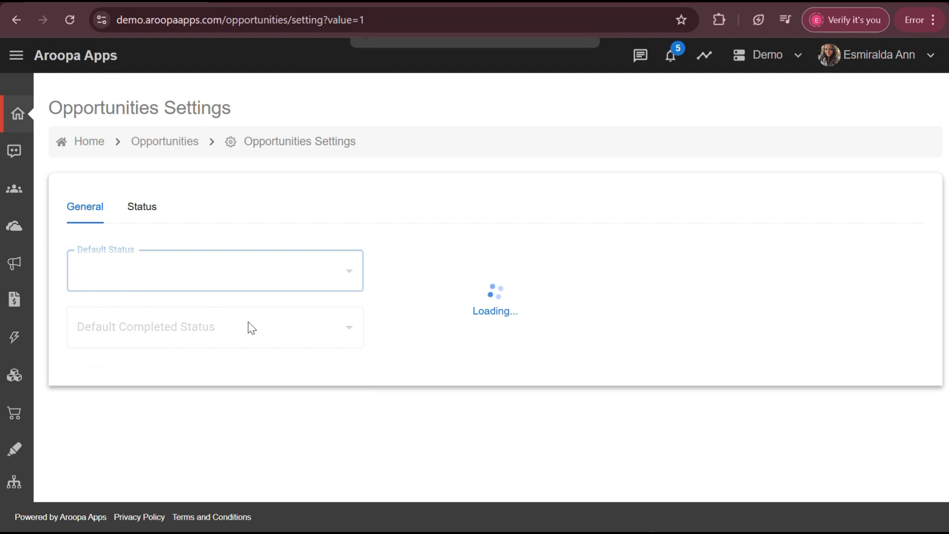
click(320, 339)
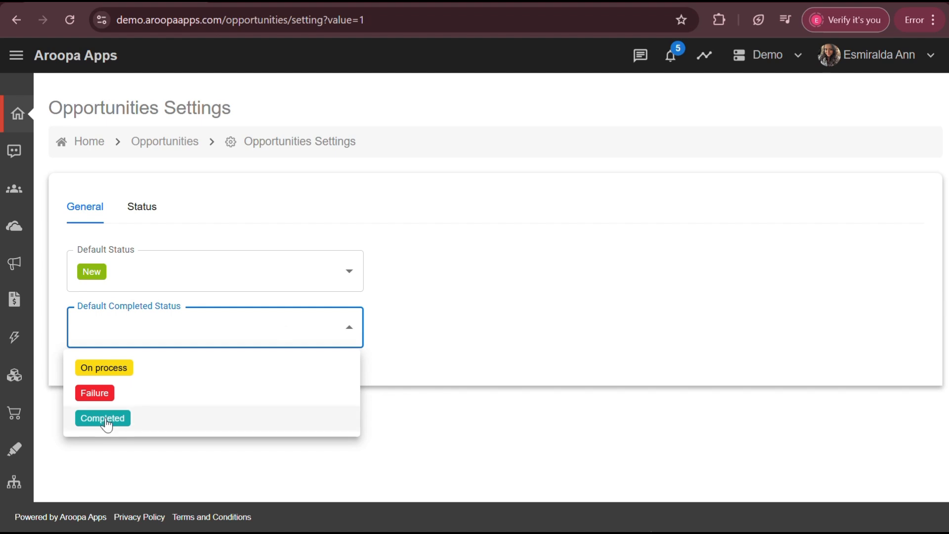
click(103, 418)
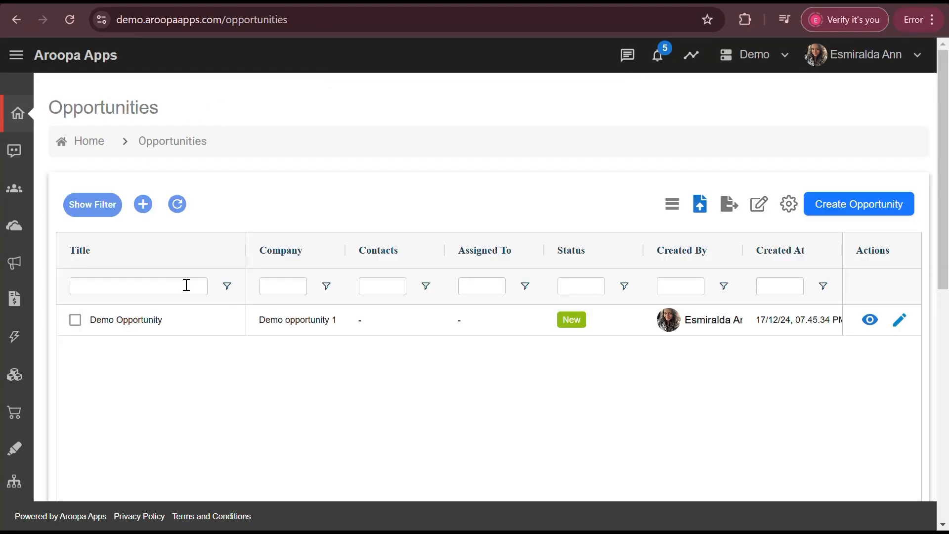
Step: Change the opportunities list to a Kanban view organised by Status
click(186, 285)
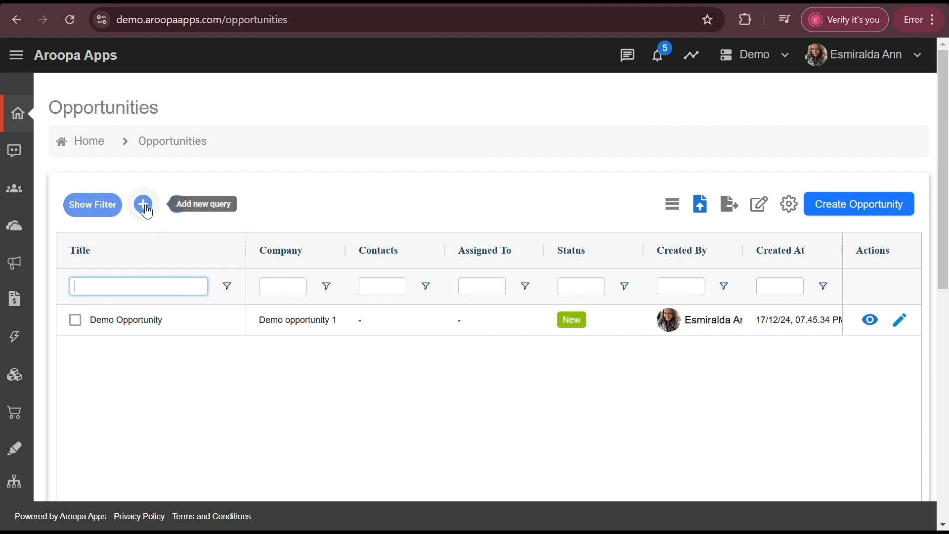
click(670, 204)
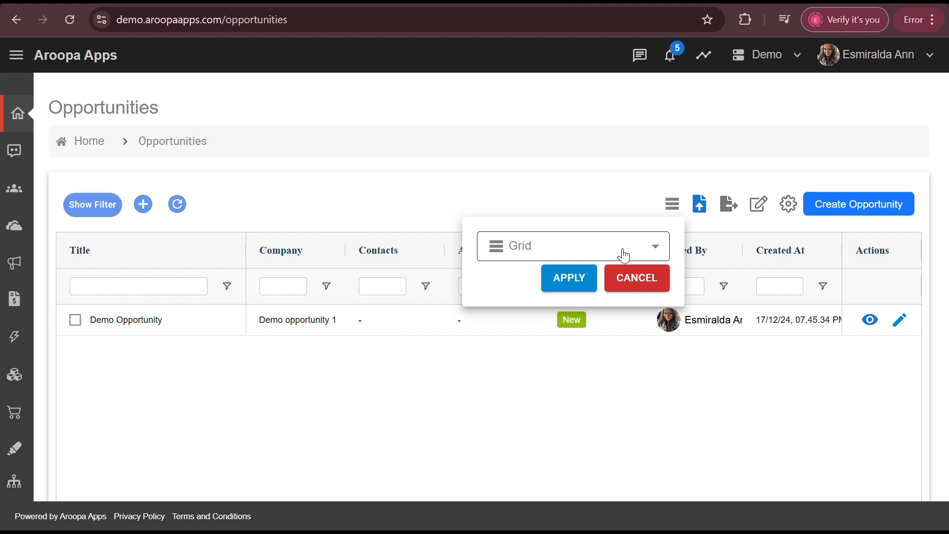
click(624, 255)
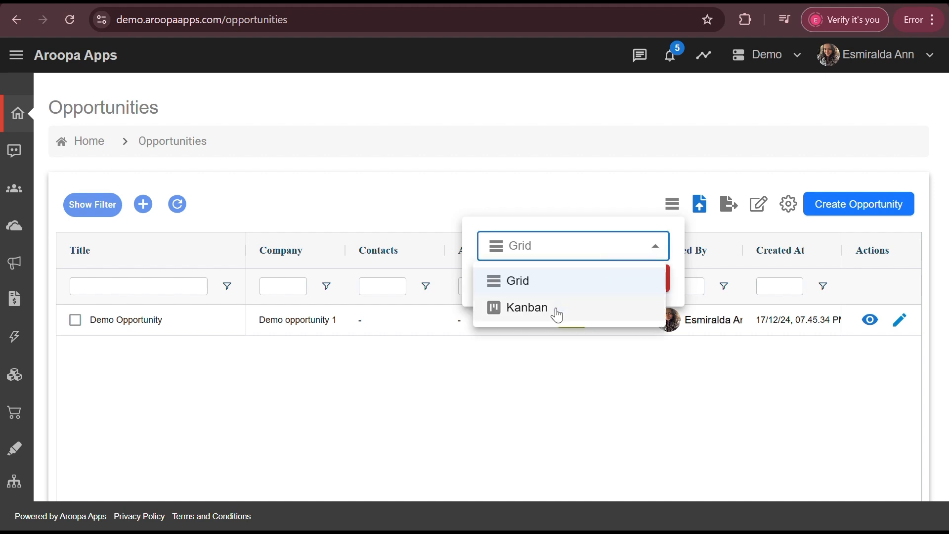
click(555, 310)
click(590, 312)
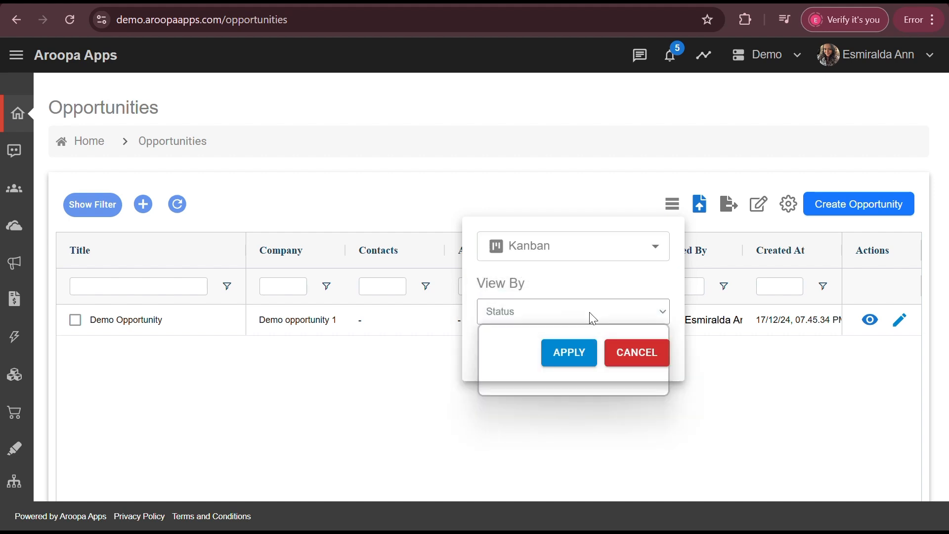
click(549, 371)
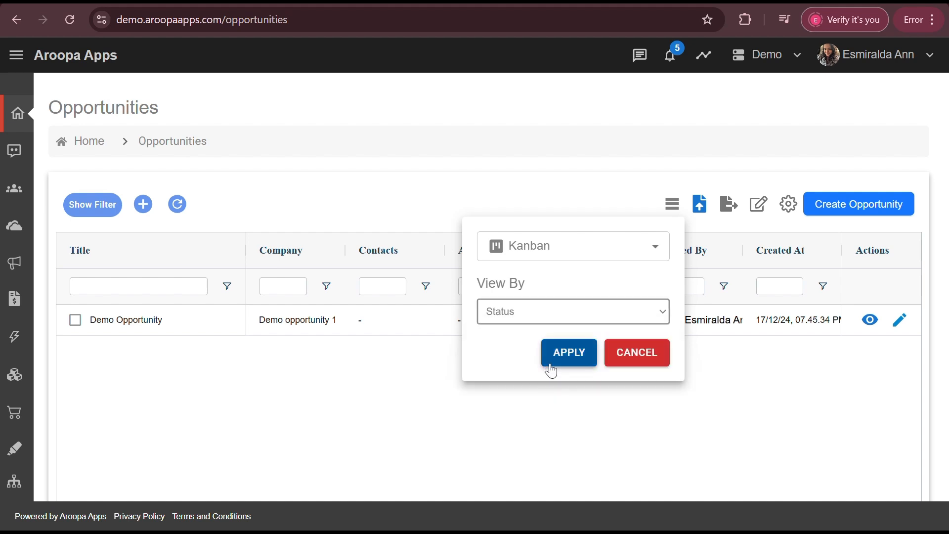
click(569, 357)
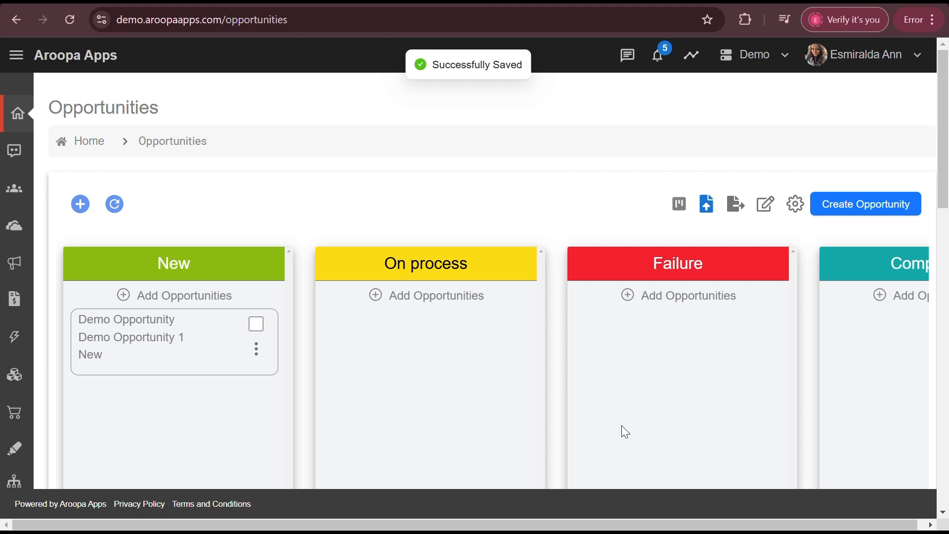
Step: Look over the Kanban board and move the Demo Opportunity card from New to On process
scroll(621, 426, down, 1)
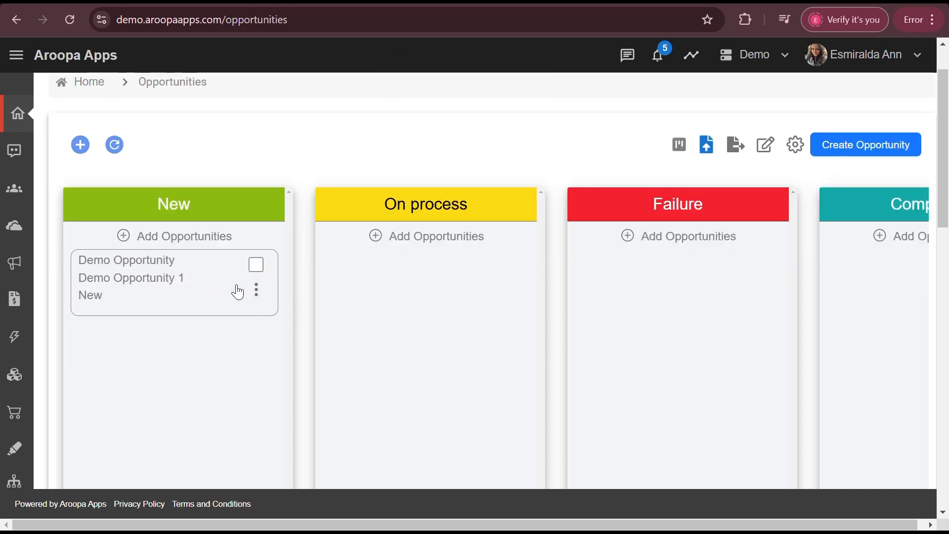
scroll(490, 370, right, 3)
scroll(489, 366, left, 3)
drag(178, 279, 433, 311)
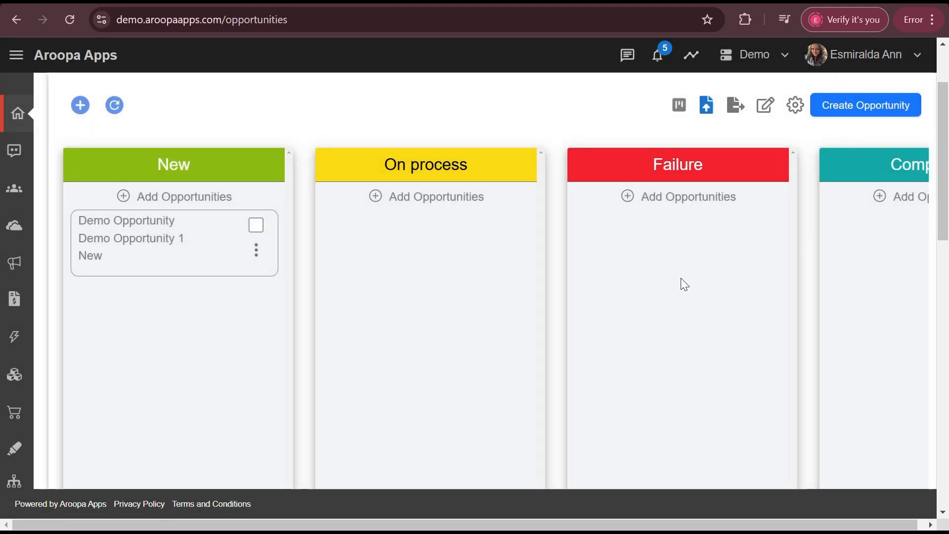
Step: Switch the opportunities from the Kanban board back to the Grid view
scroll(746, 227, up, 1)
scroll(746, 228, up, 3)
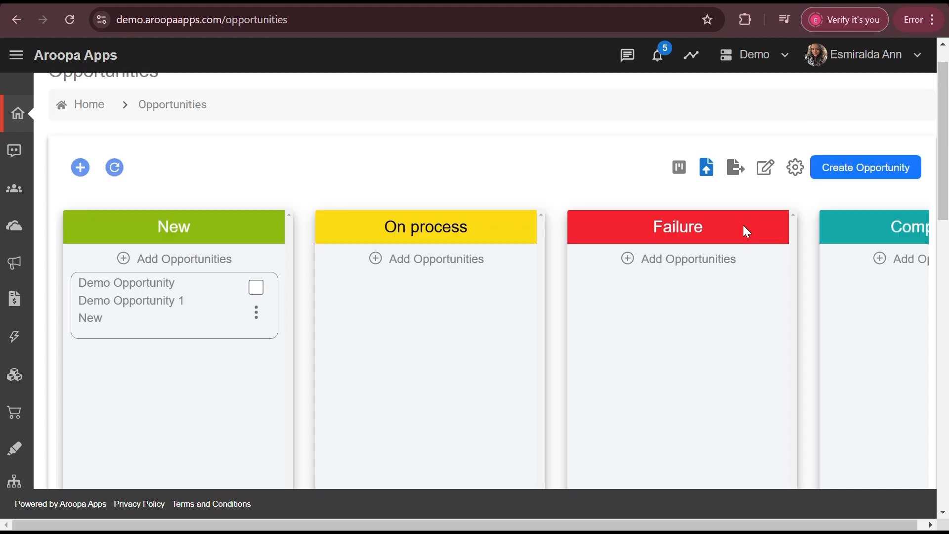
click(677, 166)
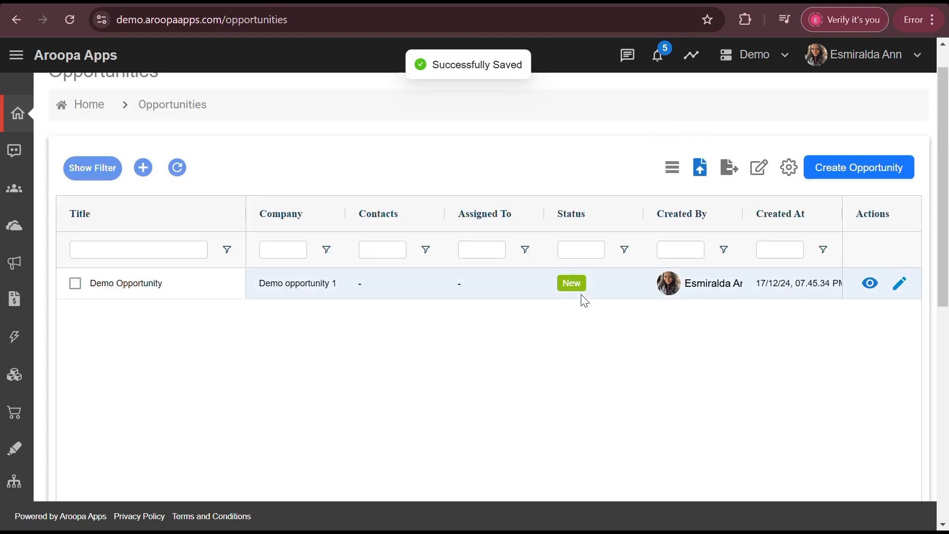
Step: View the Import Opportunities dialog with its file upload and template options, and close it
click(705, 175)
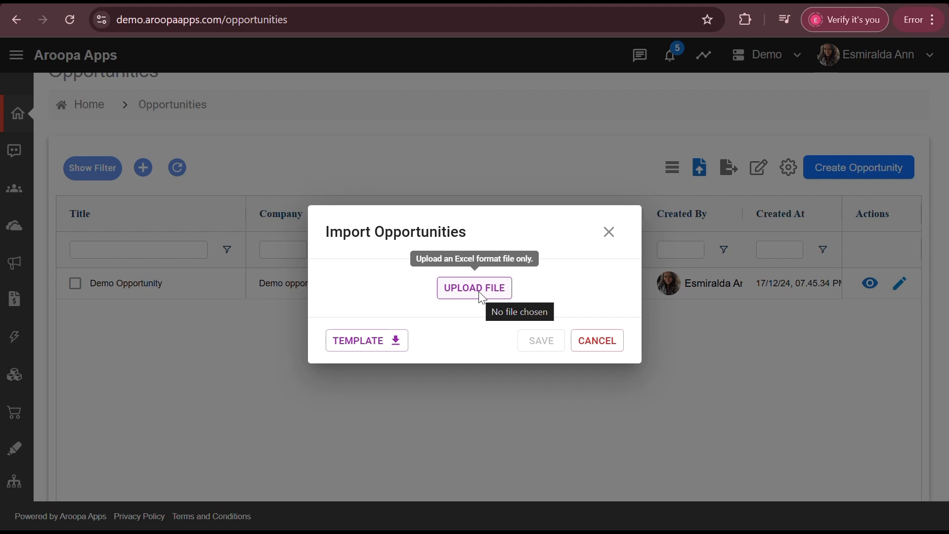
click(609, 232)
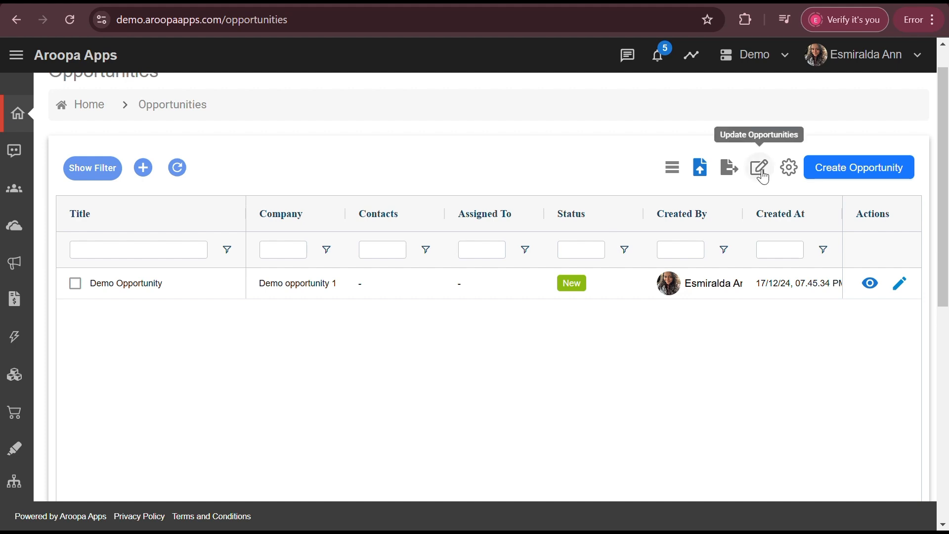
Step: Select the Demo Opportunity for a bulk update and assign it to two users
click(75, 284)
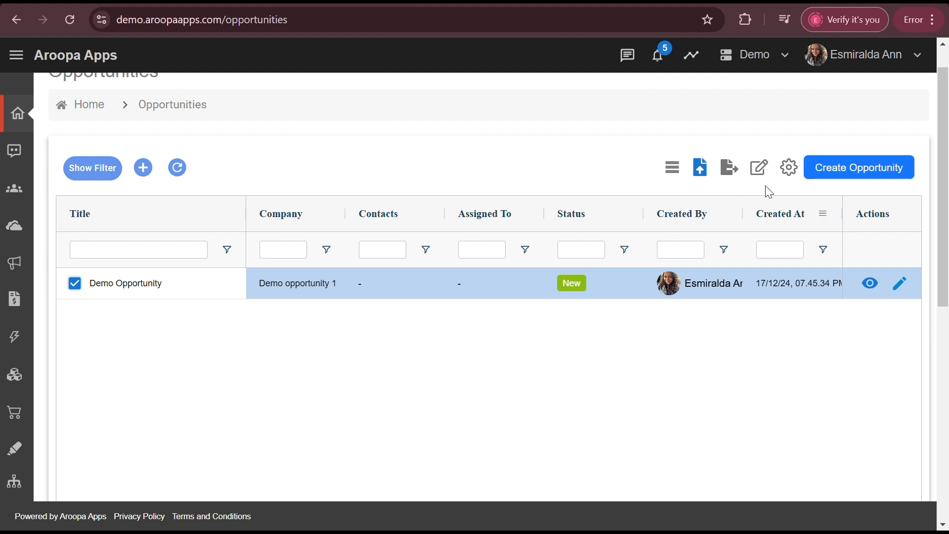
click(761, 169)
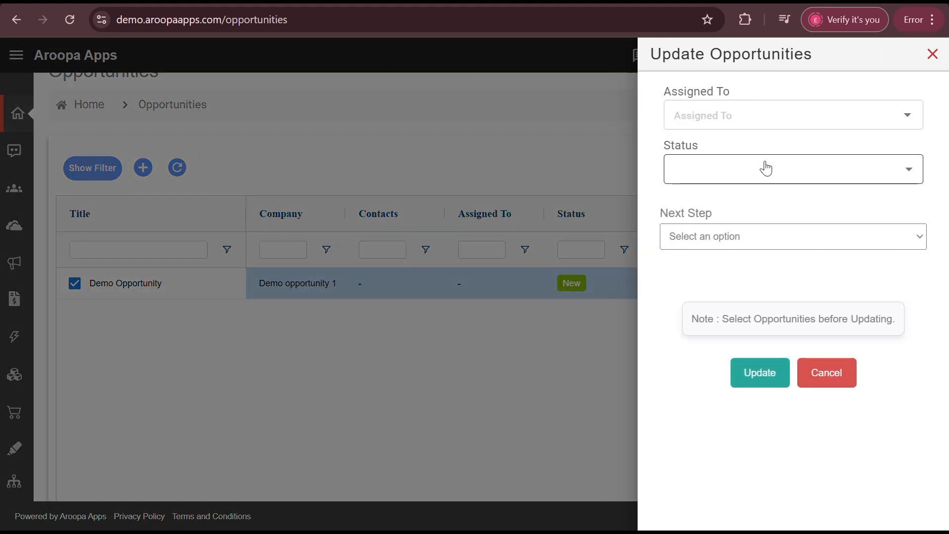
click(805, 113)
text(ed)
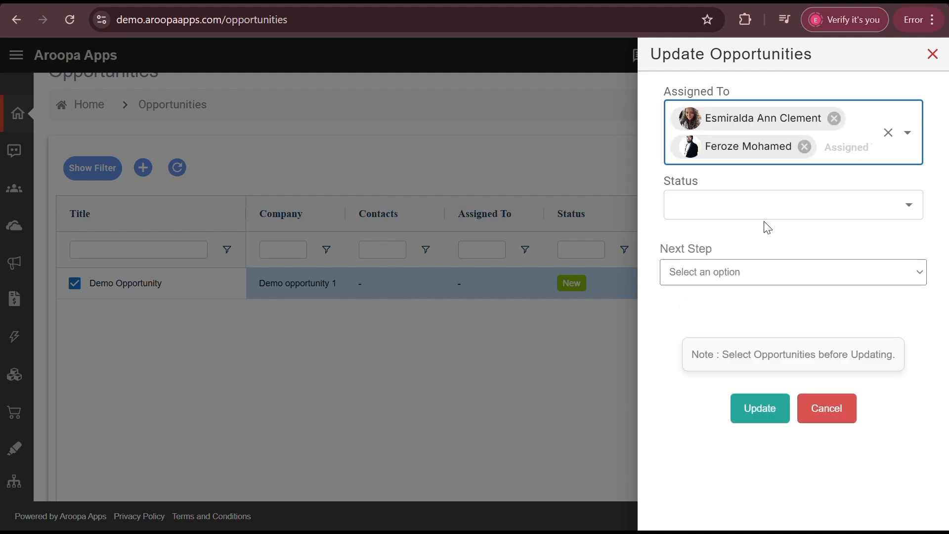
Step: Set the opportunity's status to New and its next step to Arrange Meeting, and apply the update
click(776, 215)
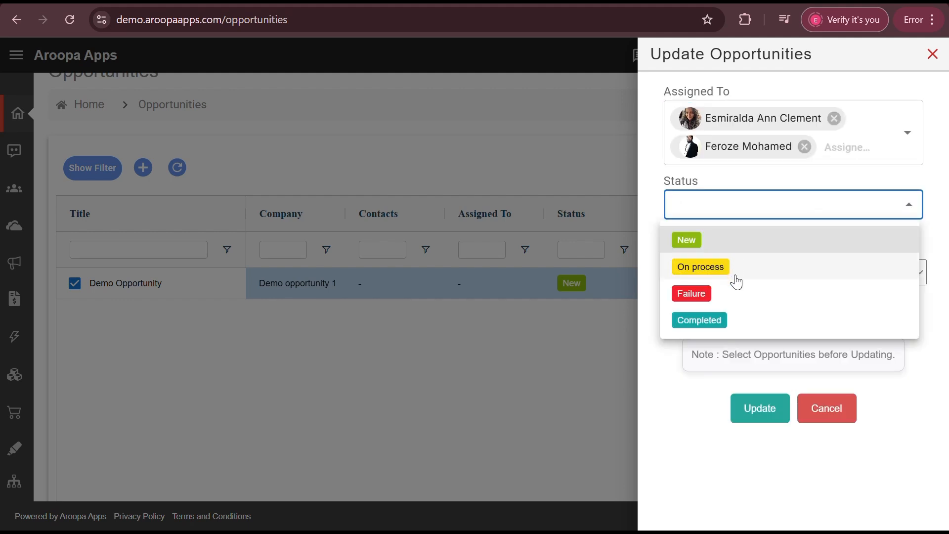
click(746, 246)
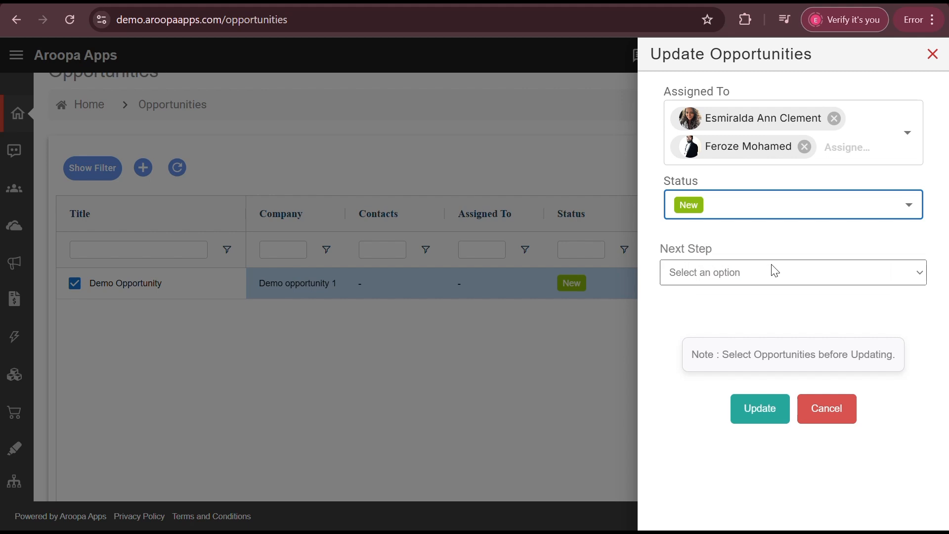
click(775, 277)
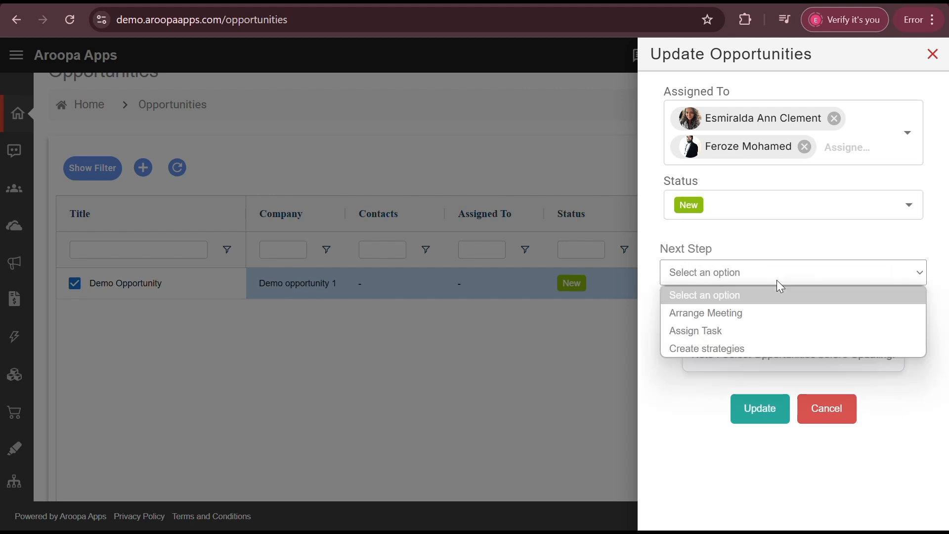
click(726, 320)
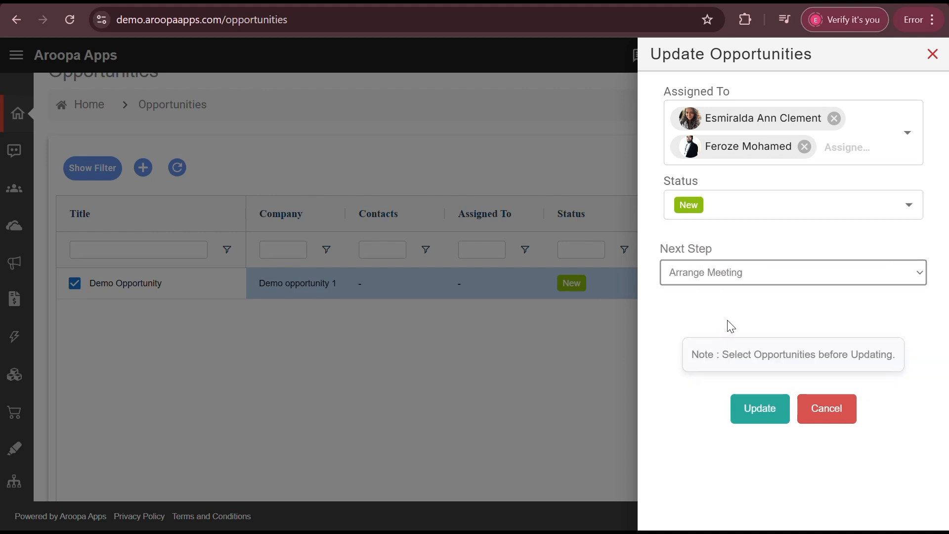
click(760, 408)
Step: View the Demo Opportunity's details and open the form for a new reminder on it
click(867, 283)
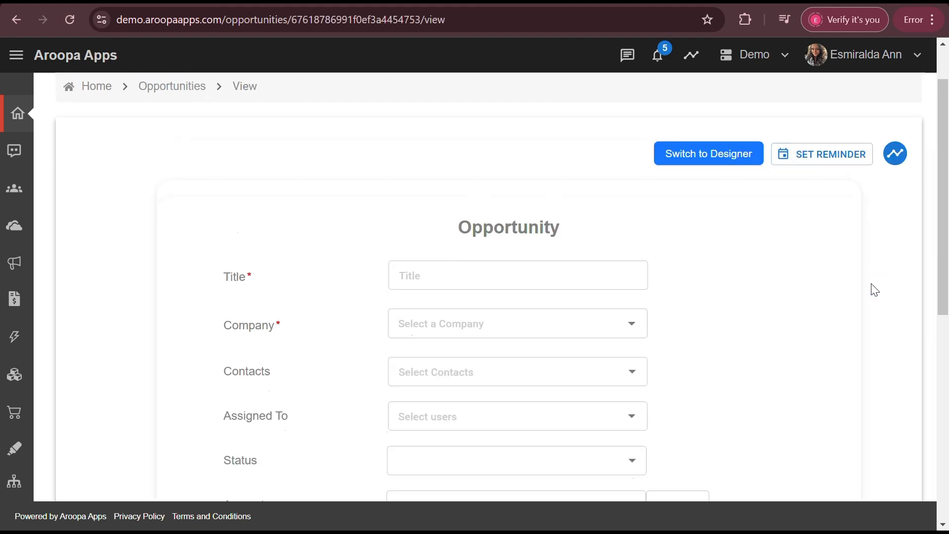
scroll(829, 268, down, 3)
scroll(728, 214, up, 3)
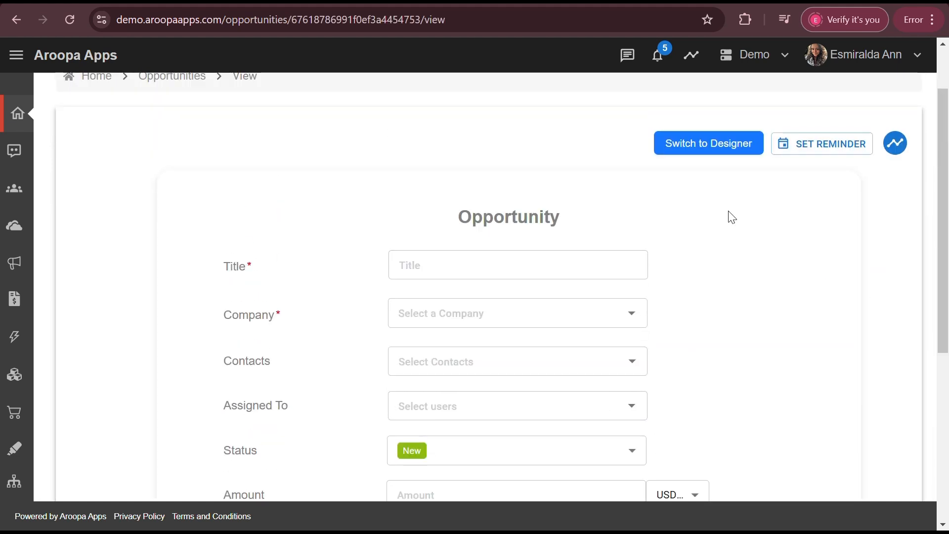
scroll(732, 218, up, 2)
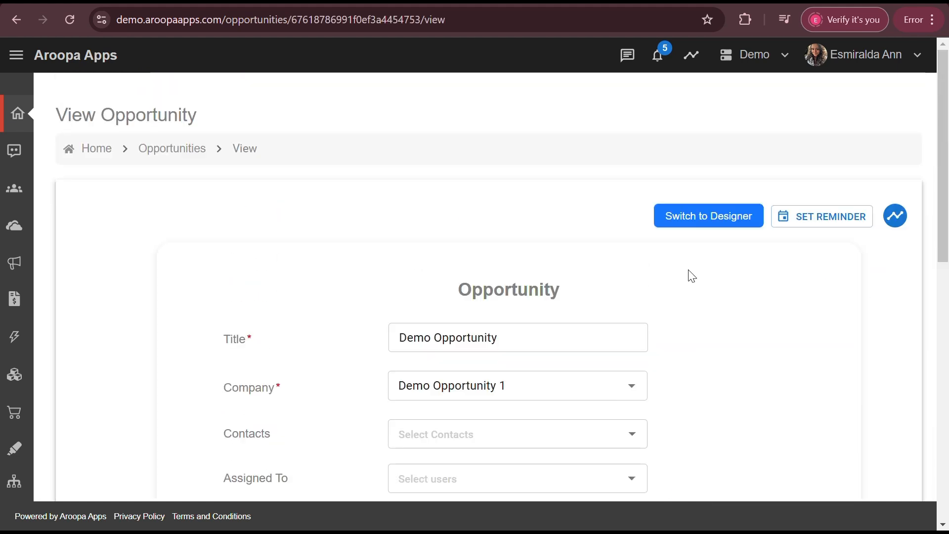
click(826, 221)
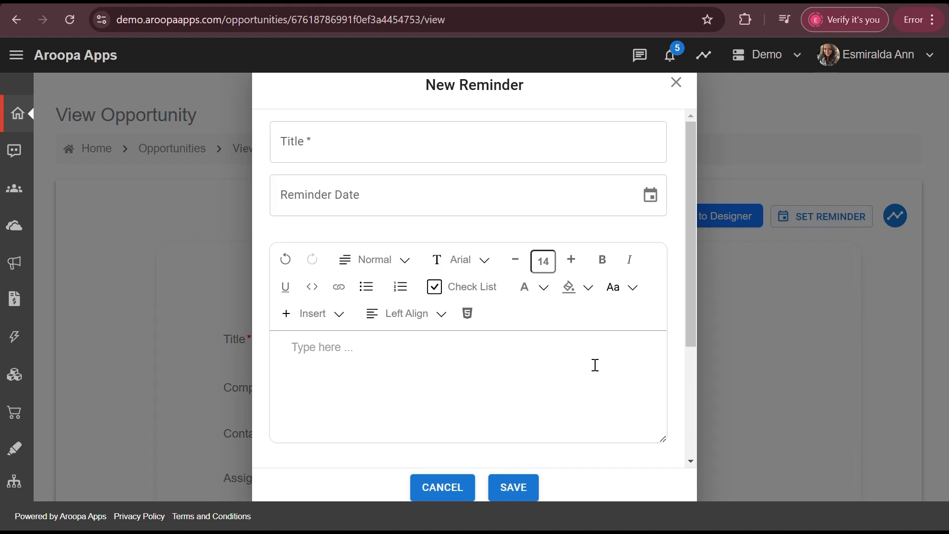
Step: Examine the activity history in the Demo Opportunity's timeline
click(895, 218)
click(895, 217)
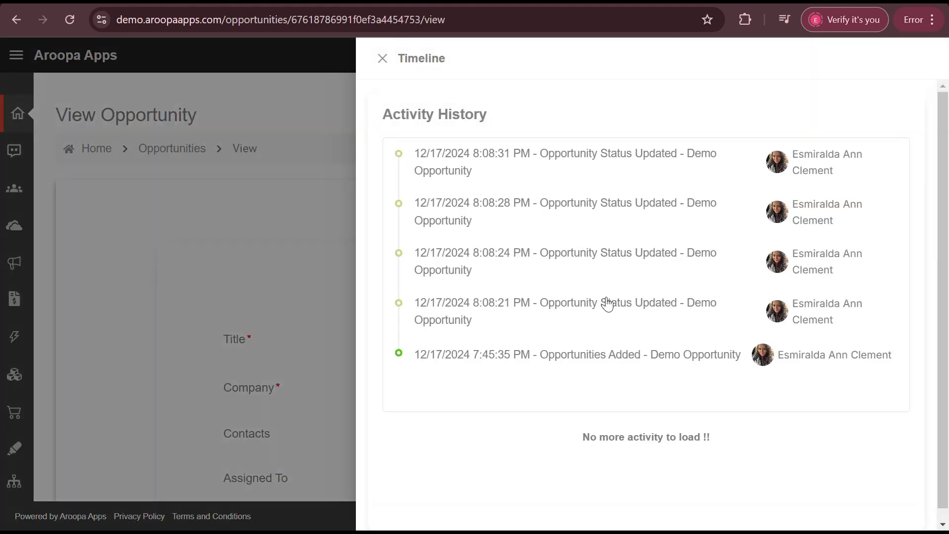
scroll(607, 304, down, 1)
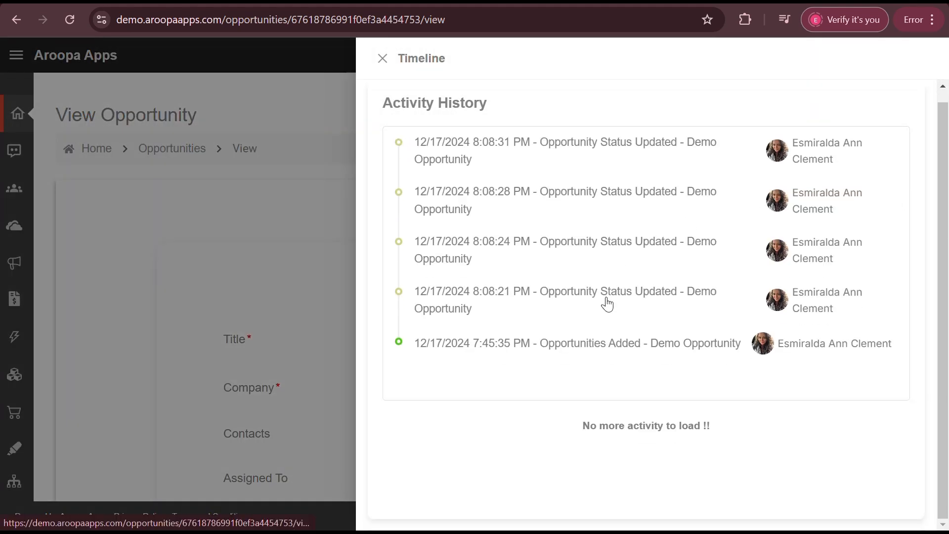
scroll(601, 316, up, 1)
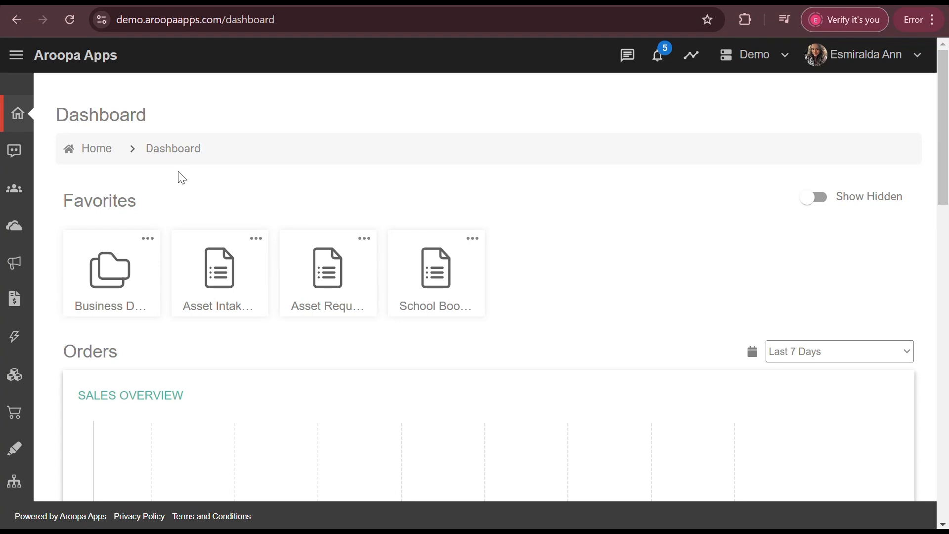
Step: Open the Leads list of the CRM module
click(16, 55)
scroll(100, 405, down, 4)
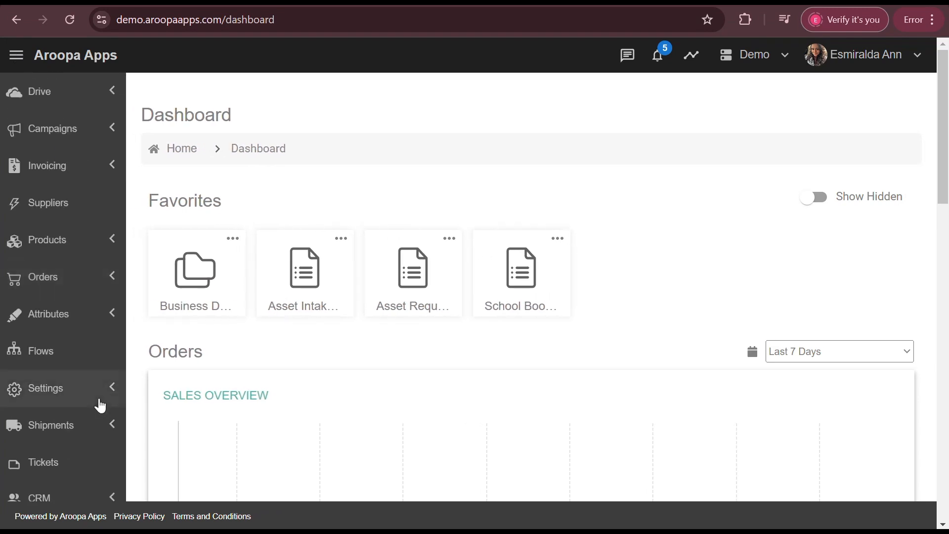
click(117, 418)
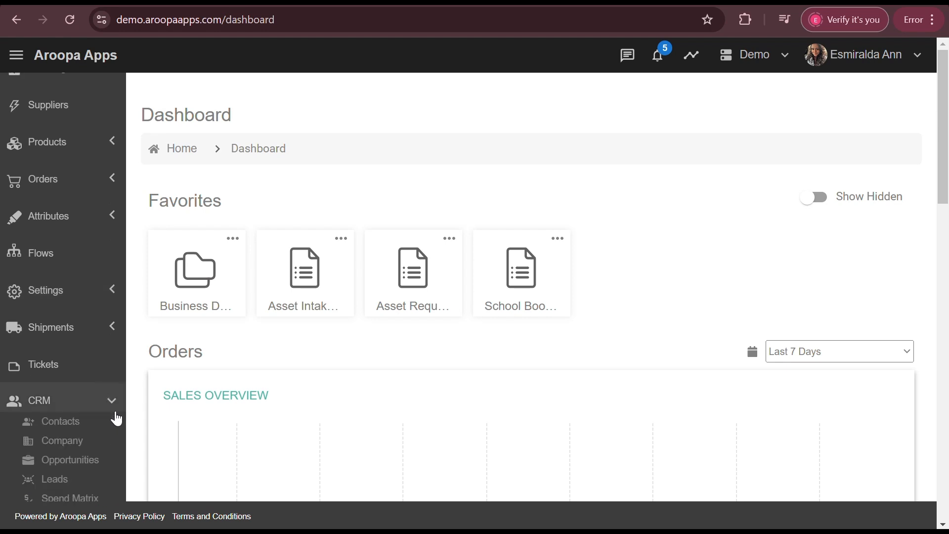
scroll(114, 415, down, 2)
click(62, 393)
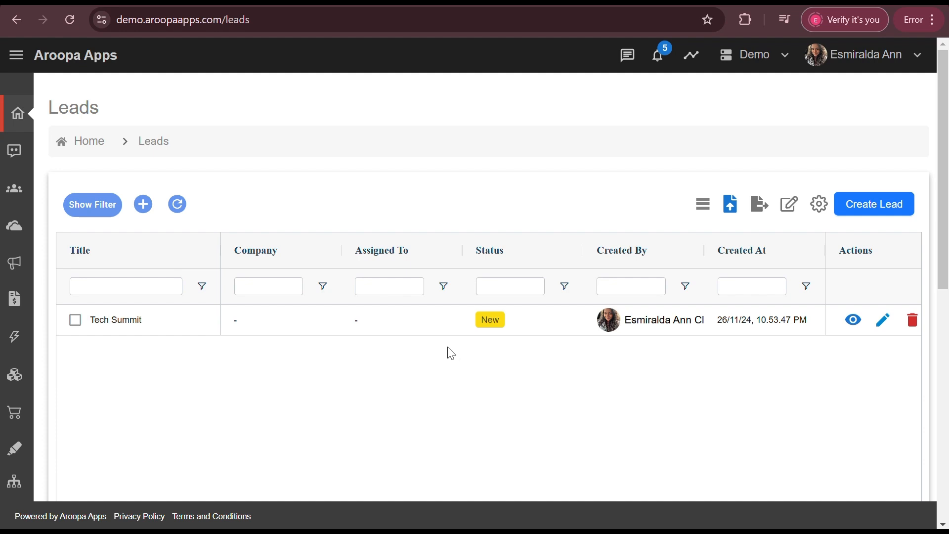
Step: Edit the Tech Summit lead, set its company to Demo Opportunity 1, and save the update
click(73, 320)
click(73, 320)
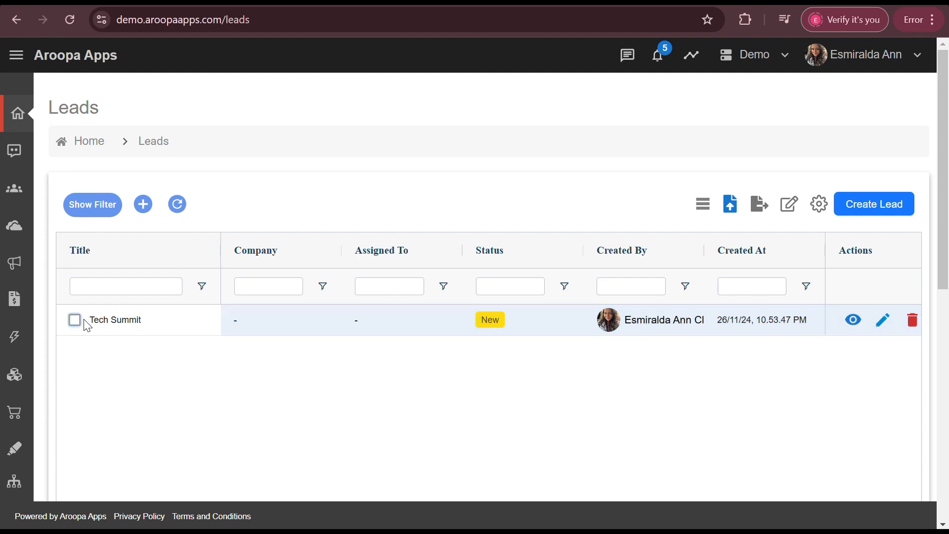
click(115, 330)
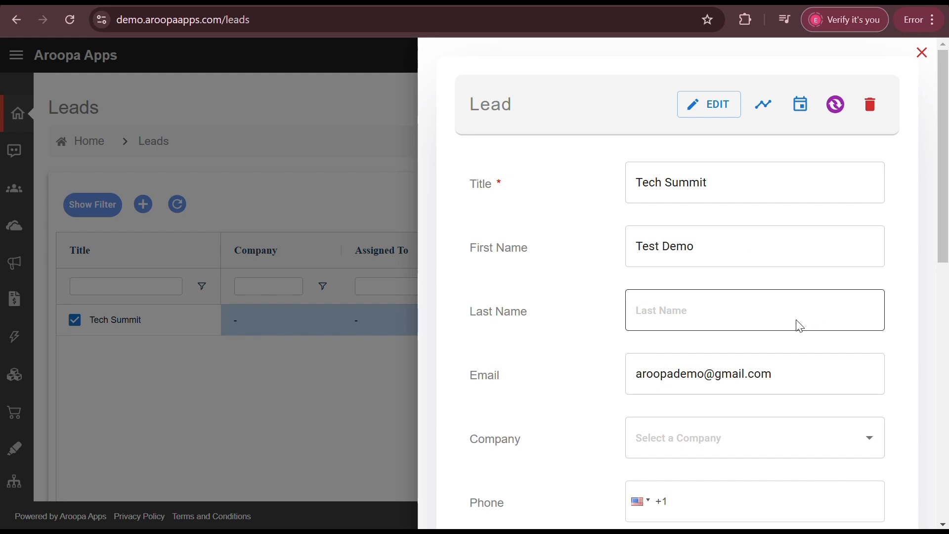
click(715, 106)
scroll(858, 417, down, 1)
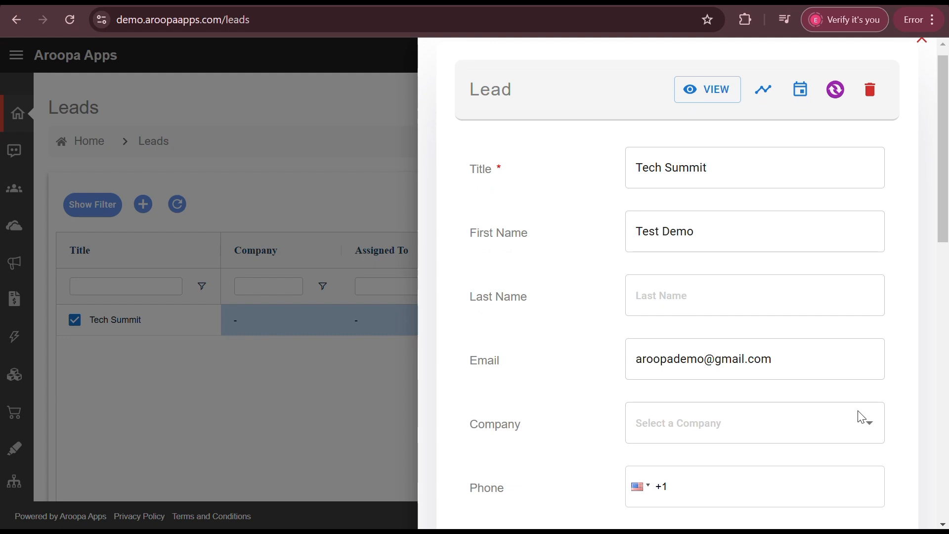
scroll(860, 418, down, 2)
scroll(644, 359, down, 10)
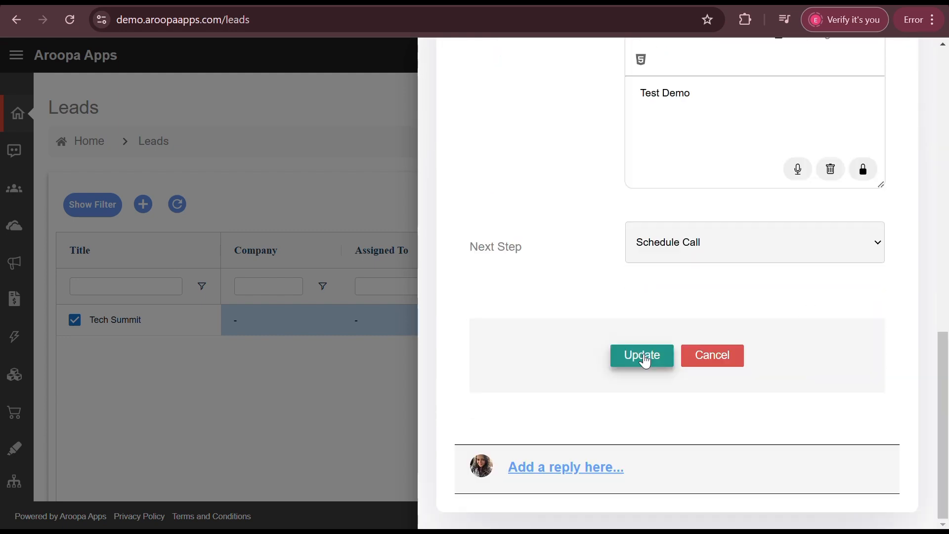
click(642, 356)
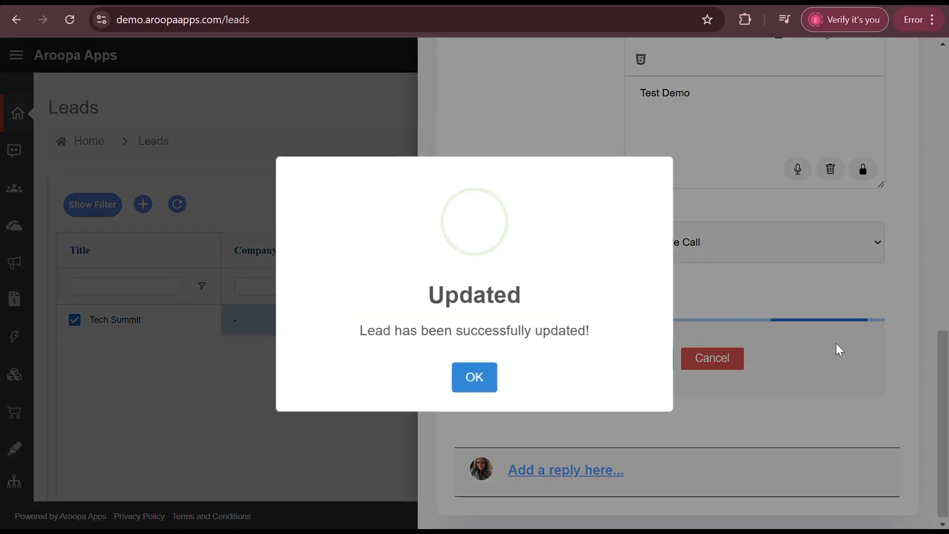
click(467, 378)
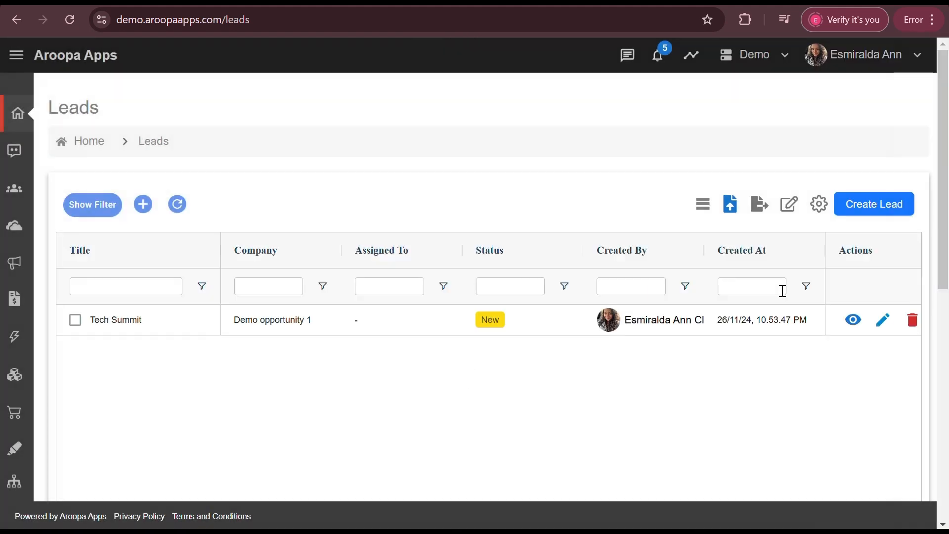
Step: Open the Tech Summit lead and convert it to an opportunity
click(128, 320)
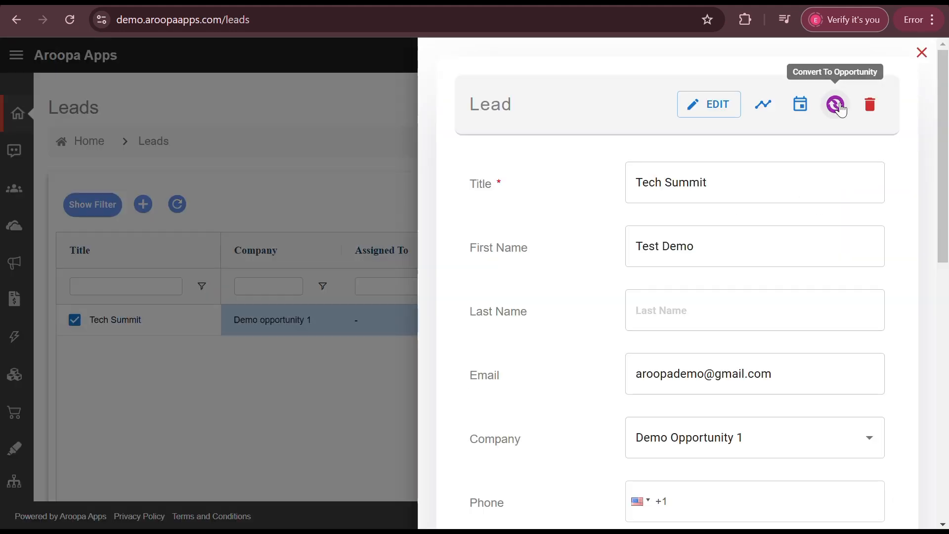
click(835, 103)
click(465, 383)
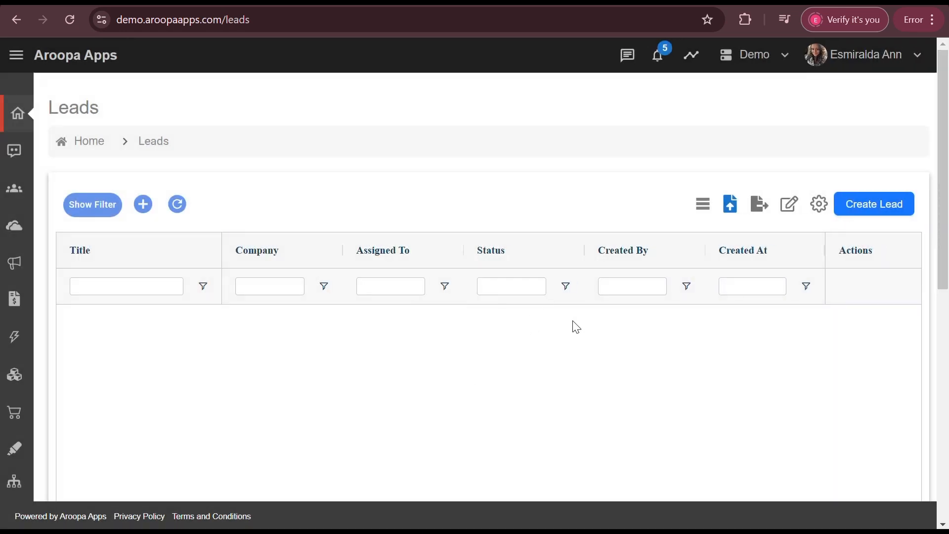
Step: Open the CRM Opportunities list to check for the converted Tech Summit record
click(17, 64)
scroll(86, 384, down, 6)
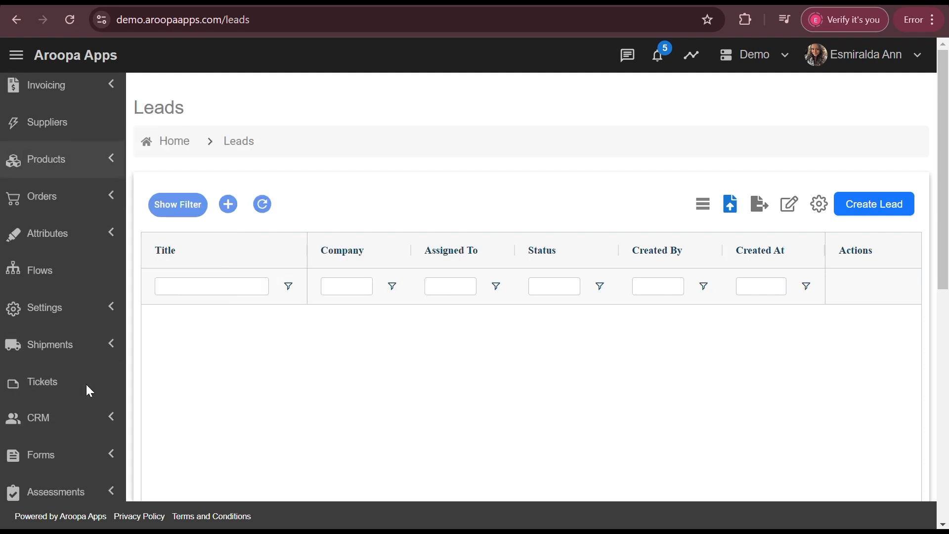
click(107, 306)
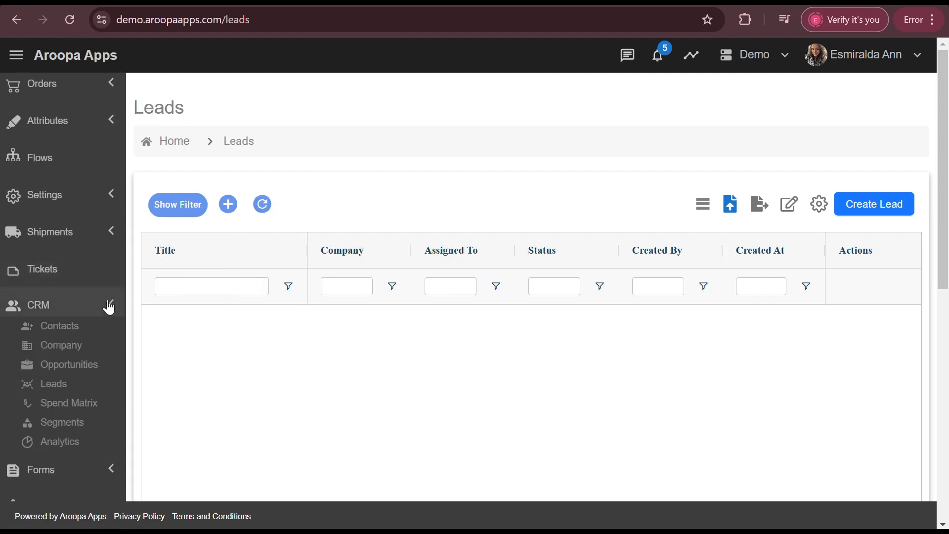
click(69, 365)
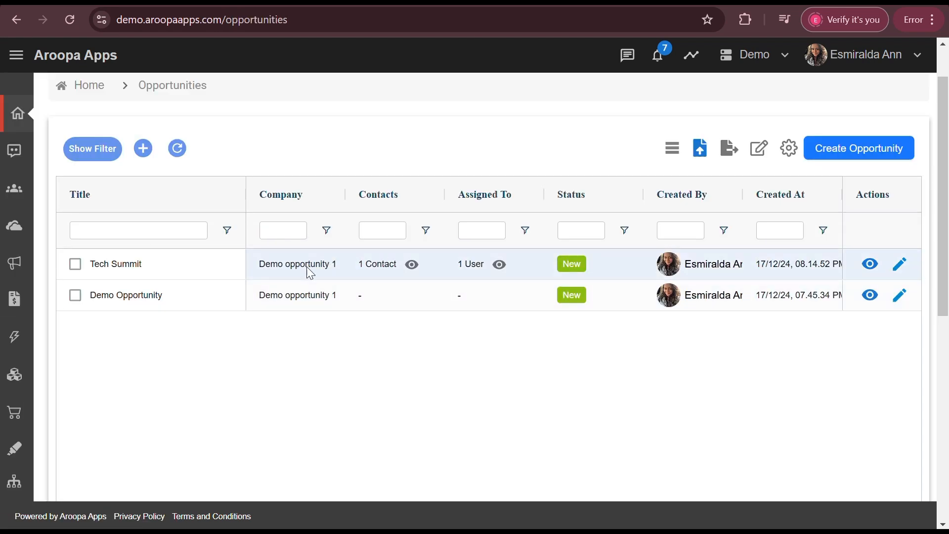